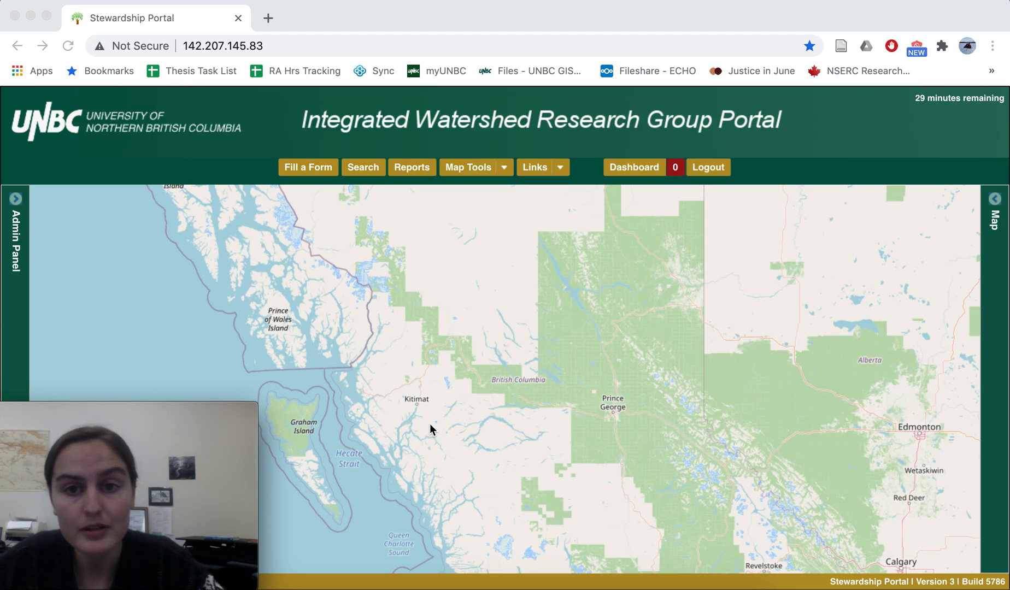
# Step: Start a new form submission of the General_Use type and wait for the unresponsive page to load
pyautogui.click(304, 167)
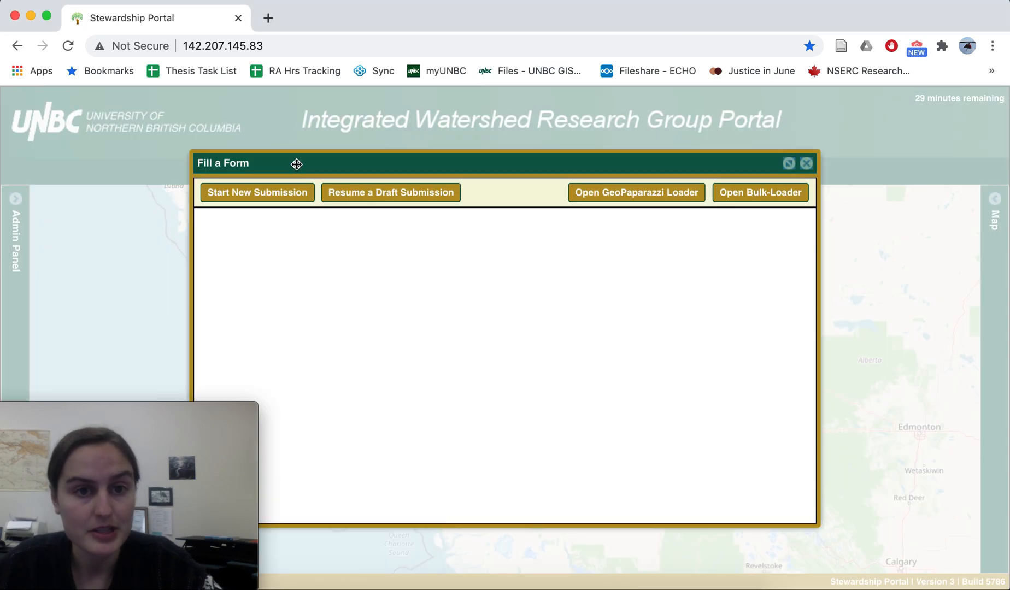
pyautogui.moveTo(297, 163); pyautogui.dragTo(396, 161)
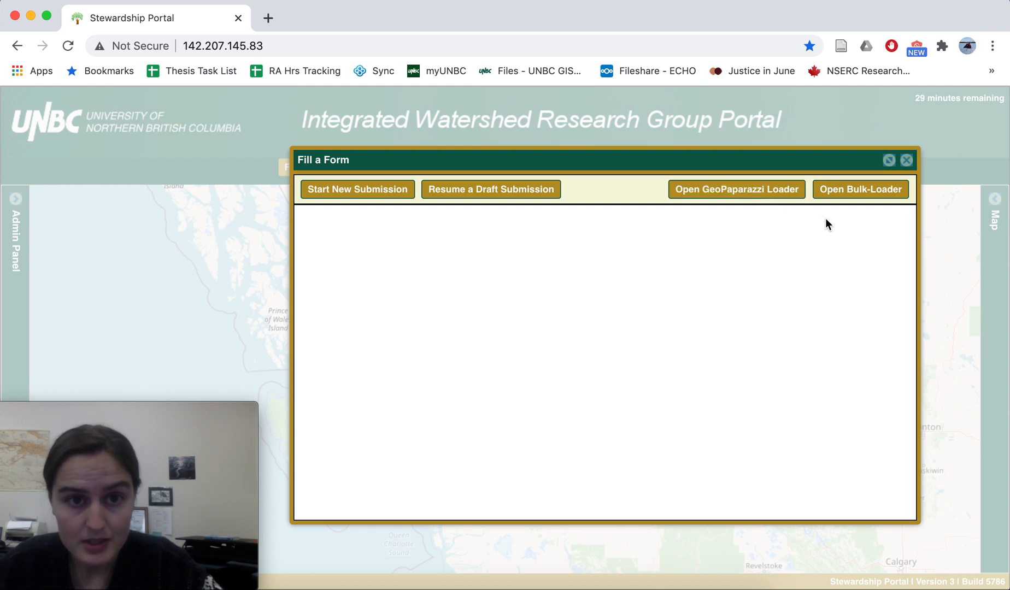
pyautogui.click(358, 196)
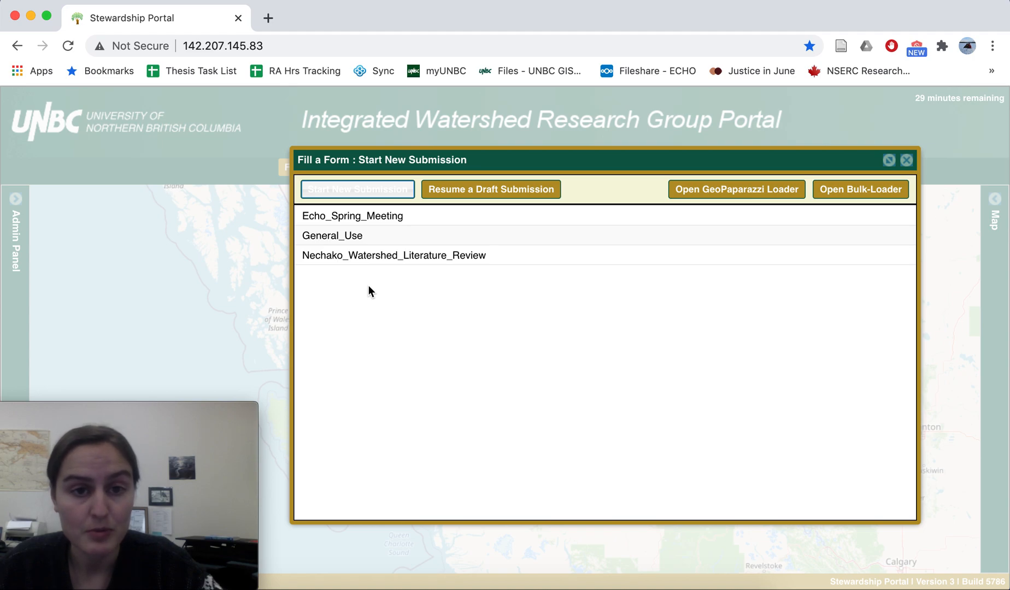
pyautogui.click(335, 241)
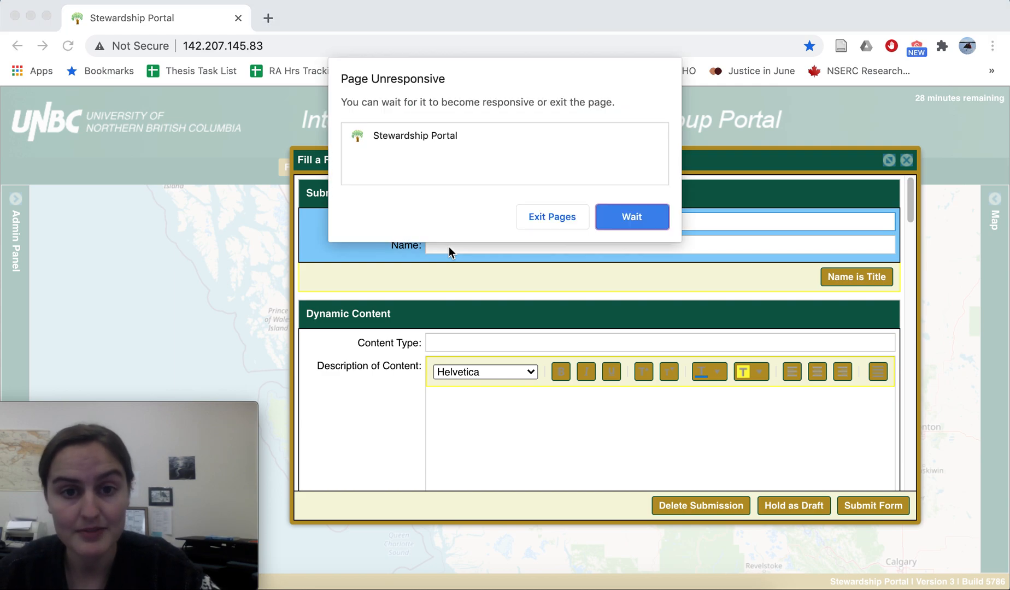
pyautogui.click(624, 226)
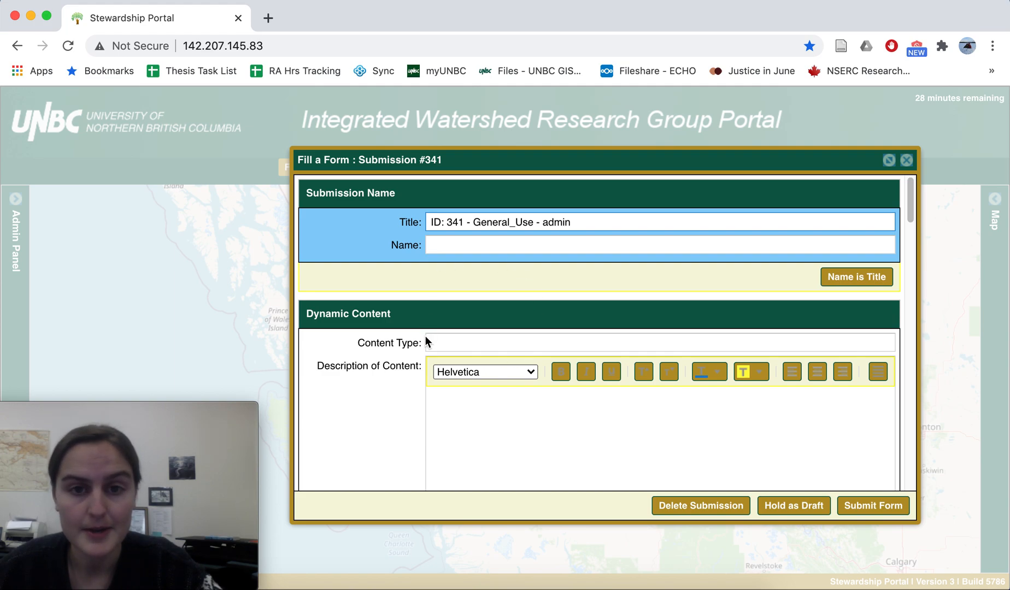
# Step: Name the submission "Test Submission"
pyautogui.scroll(-1, 437, 334)
pyautogui.scroll(1, 438, 335)
pyautogui.click(449, 249)
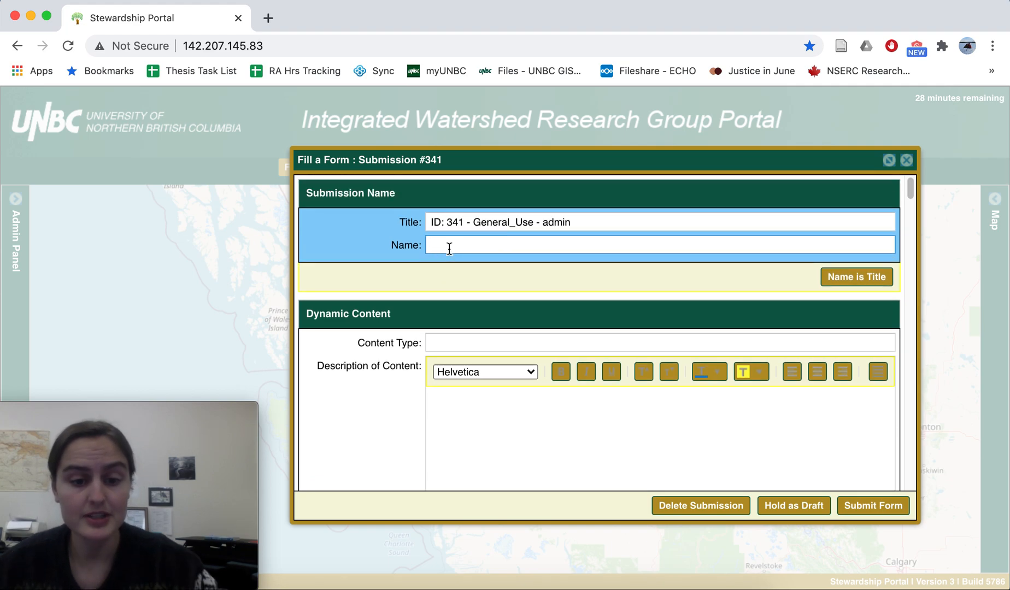
pyautogui.write('Test')
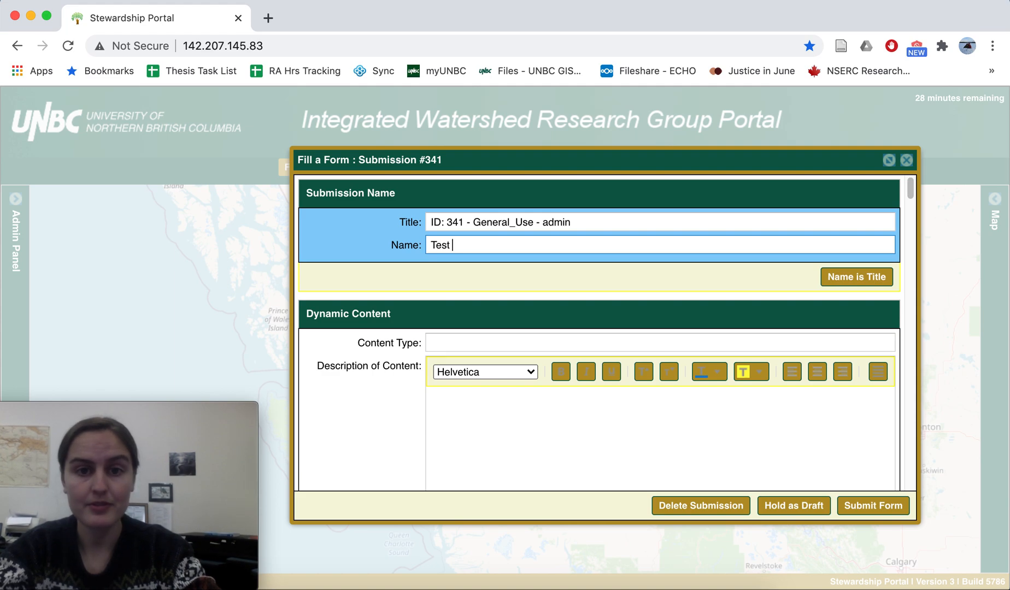
pyautogui.write(' Submission')
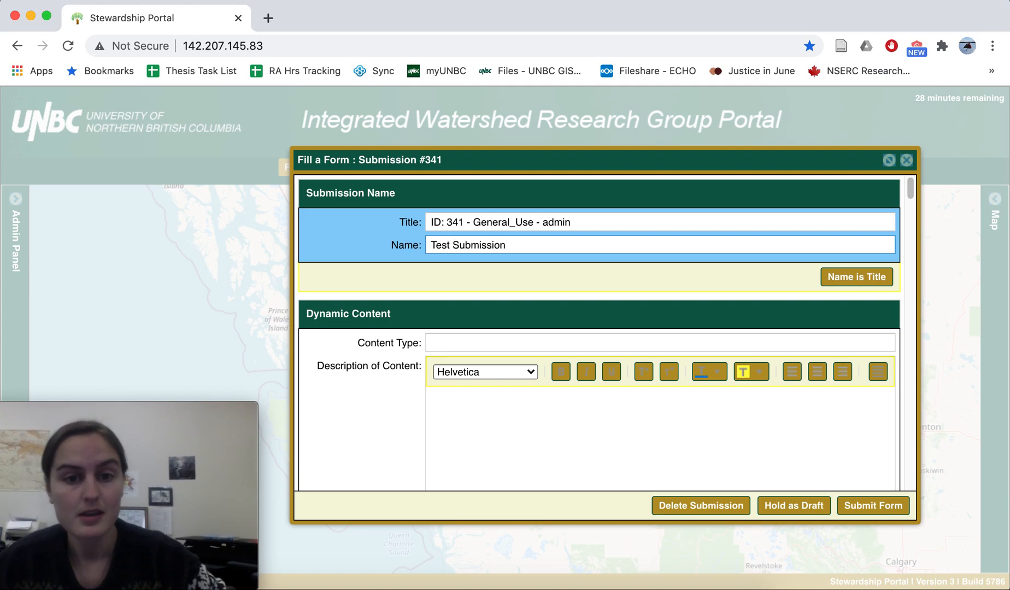
# Step: Review the Dynamic Content fields of the form, from Content Type and Description of Content through to Metadata
pyautogui.scroll(-1, 410, 391)
pyautogui.scroll(-5, 409, 391)
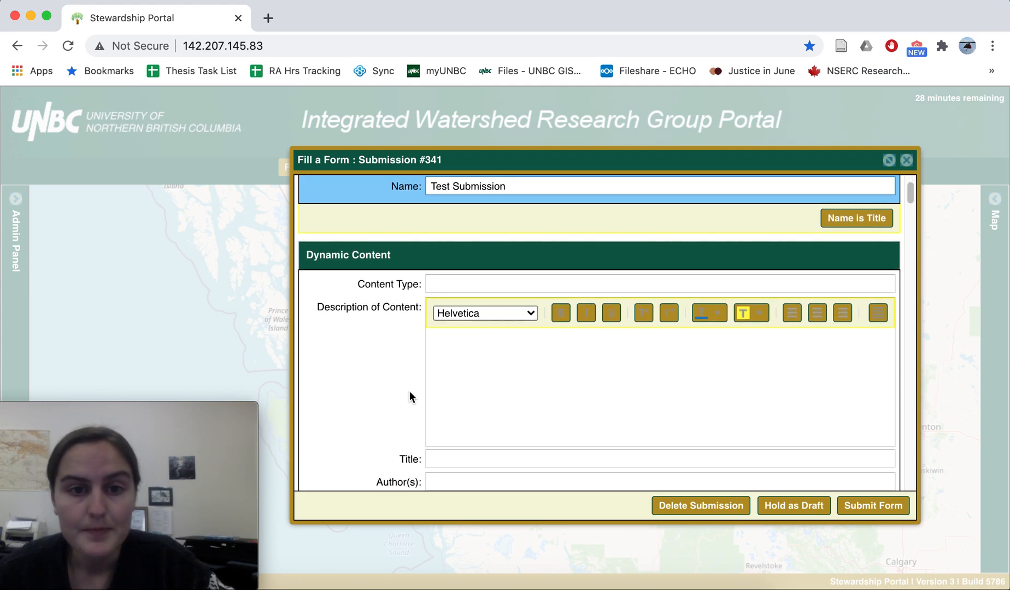
pyautogui.scroll(-2, 410, 392)
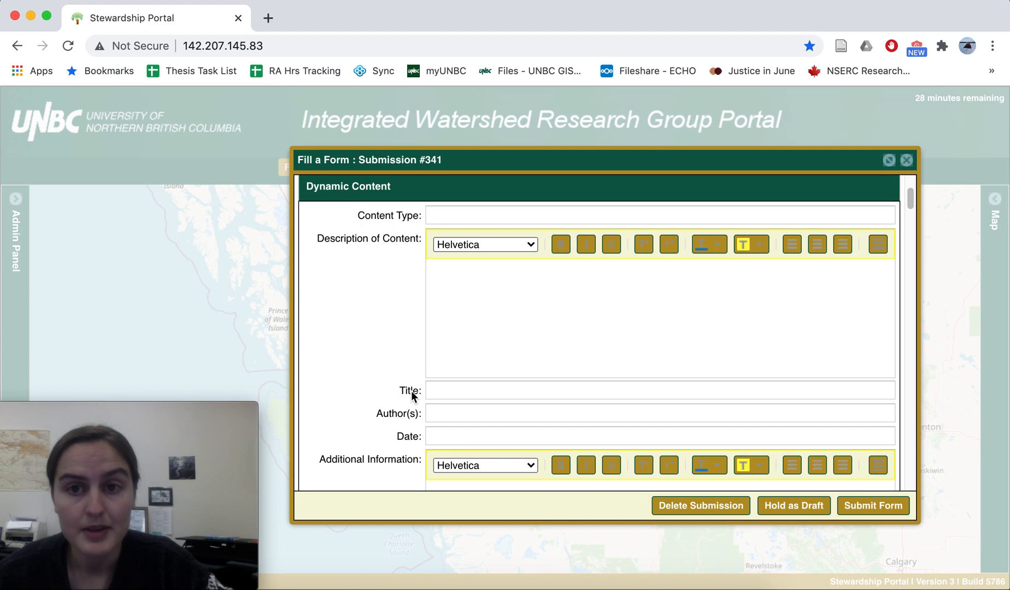
pyautogui.click(439, 216)
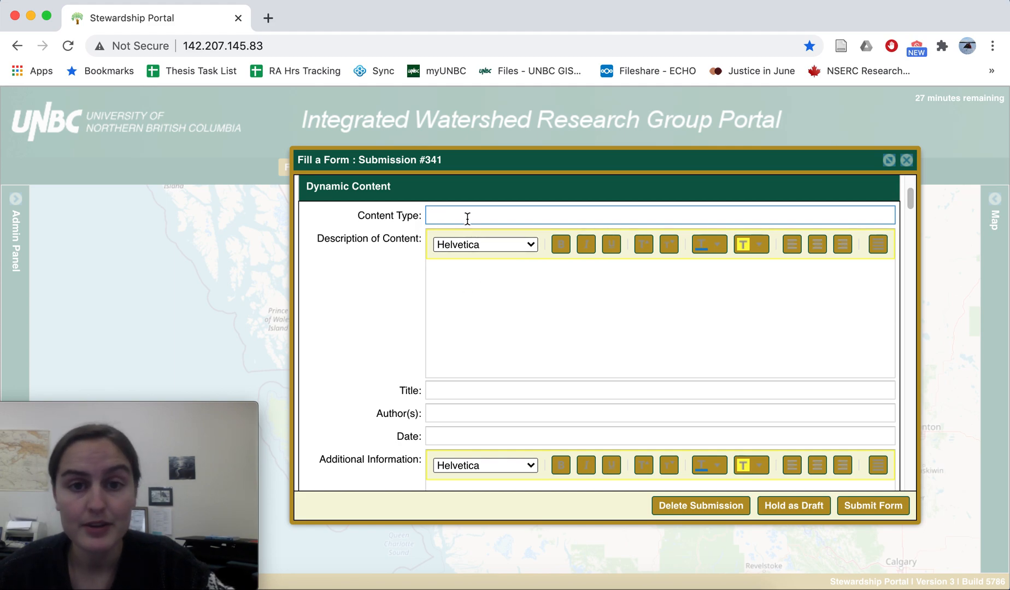
pyautogui.scroll(-1, 485, 394)
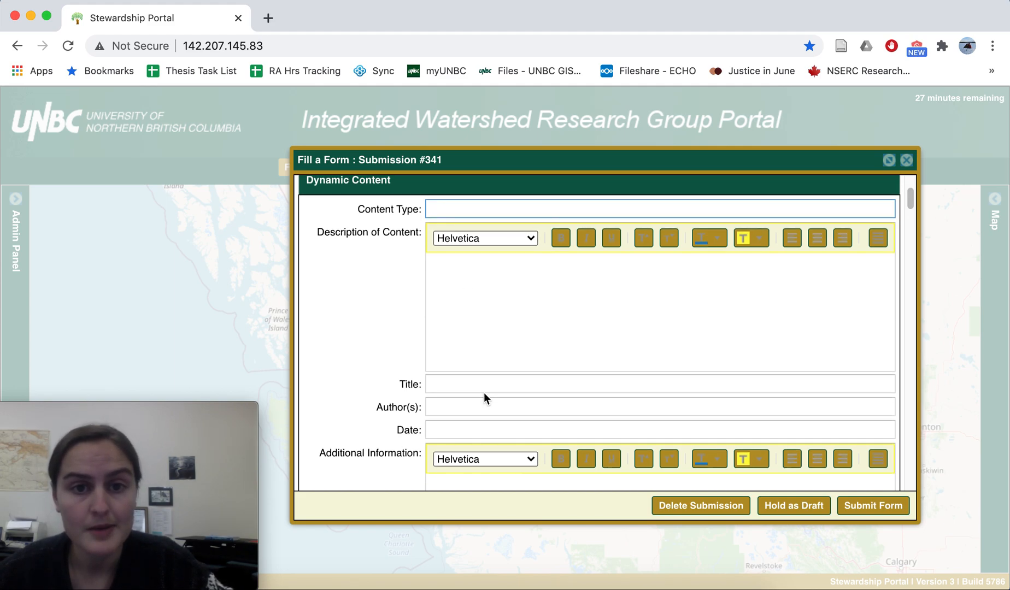
pyautogui.scroll(-3, 483, 397)
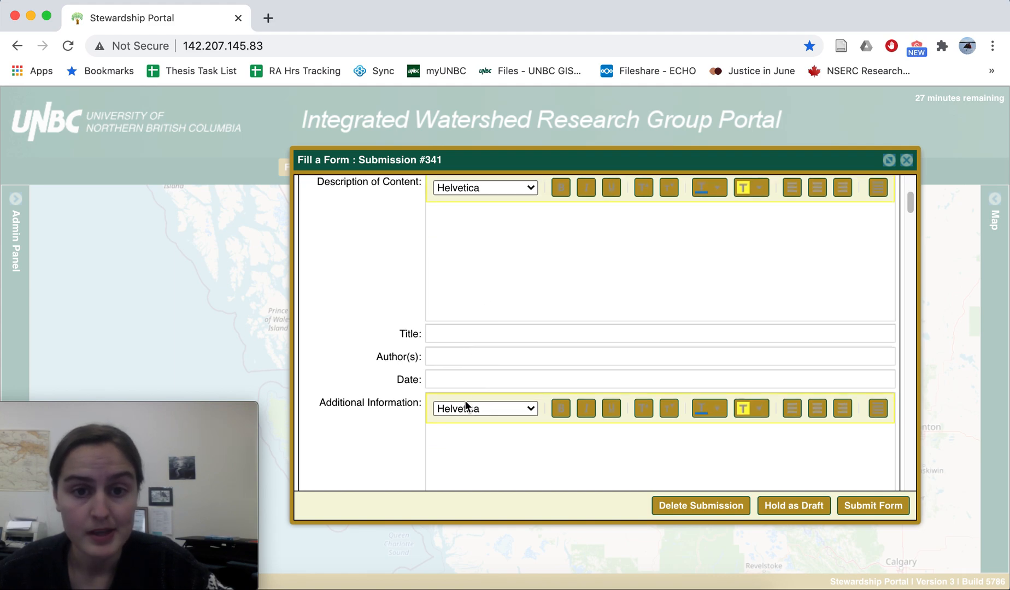
pyautogui.scroll(-3, 464, 401)
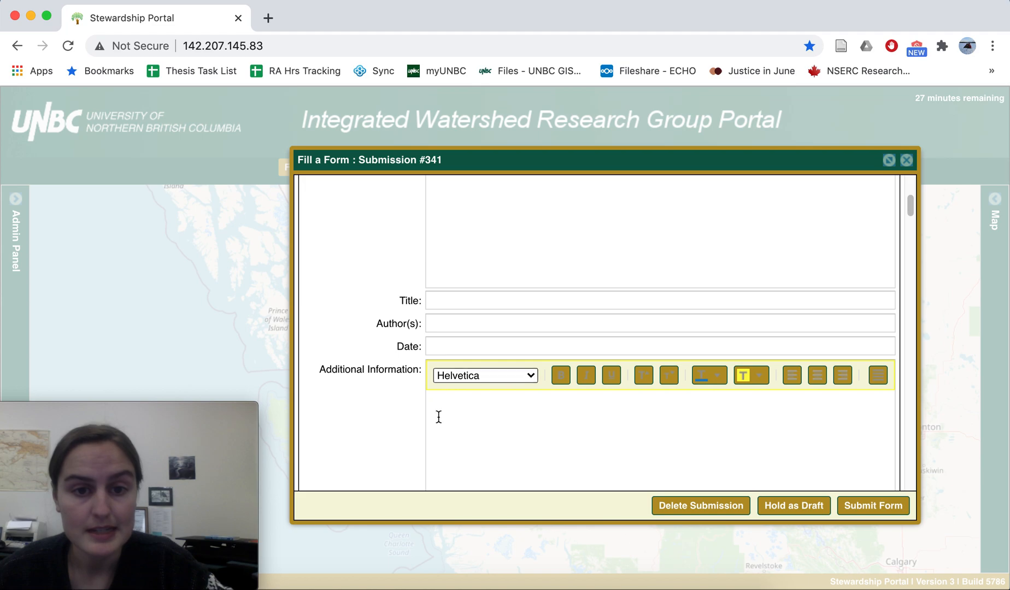
pyautogui.scroll(-7, 440, 419)
pyautogui.scroll(-10, 455, 418)
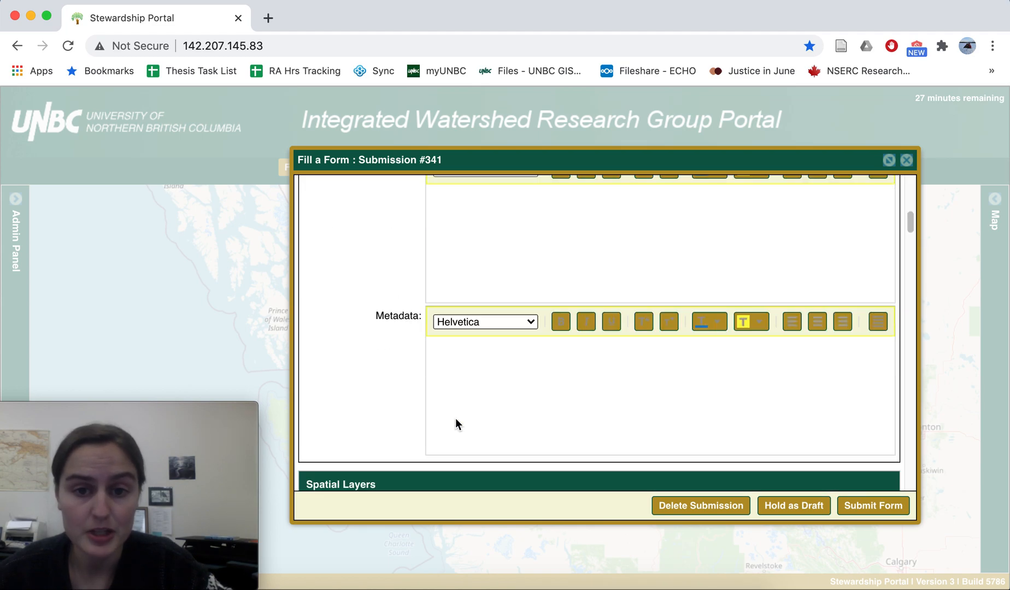
pyautogui.scroll(-4, 463, 428)
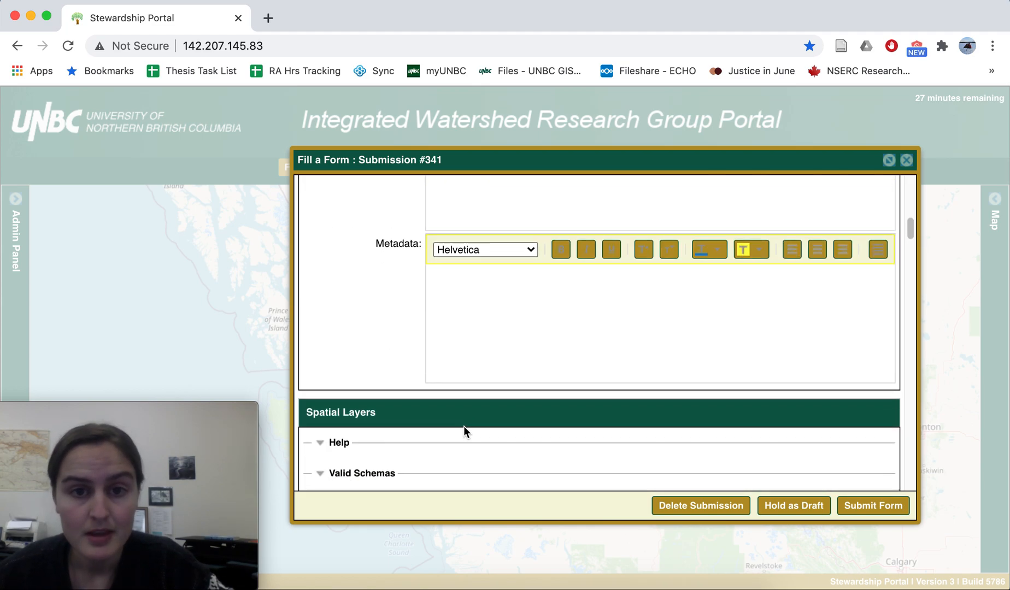
# Step: Choose the Burns Lake .dbf, .prj, .shp and .shx files from the Burns Lake folder for the Spatial Layers section
pyautogui.scroll(-6, 464, 427)
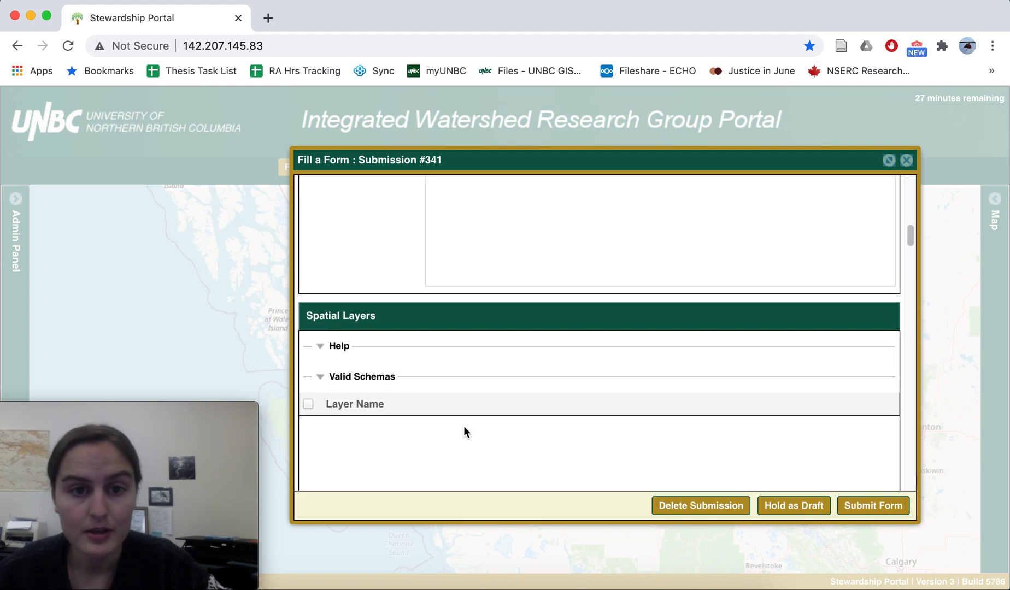
pyautogui.scroll(-2, 463, 427)
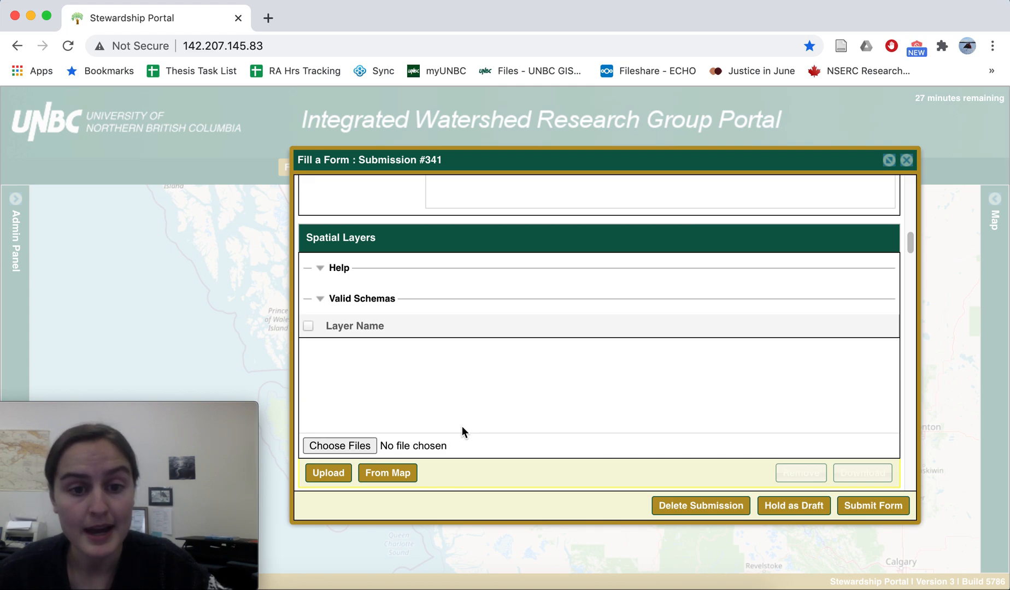
pyautogui.scroll(-1, 448, 443)
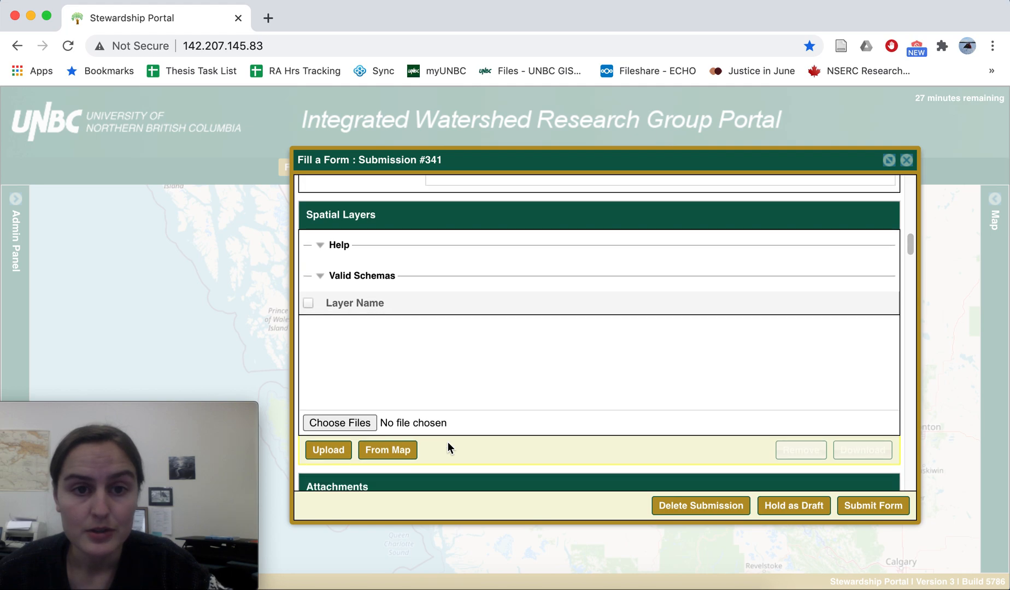
pyautogui.click(354, 423)
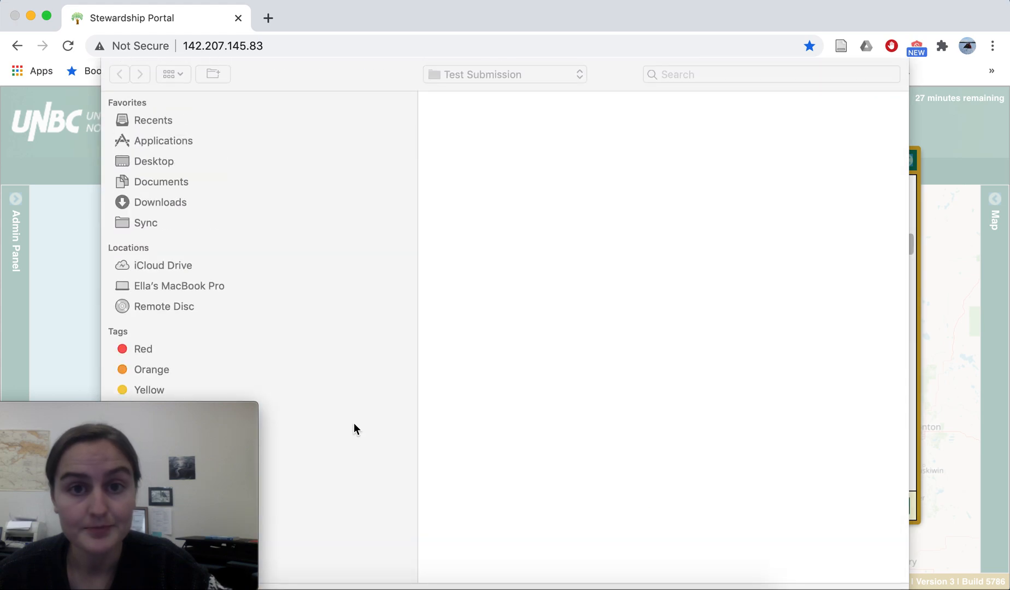
pyautogui.doubleClick(477, 158)
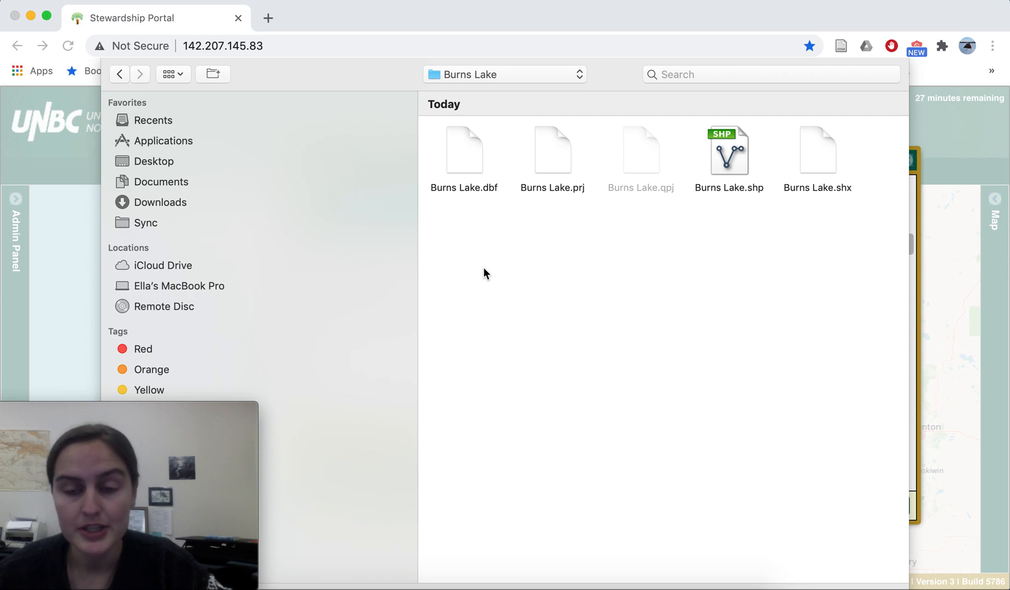
pyautogui.click(474, 164)
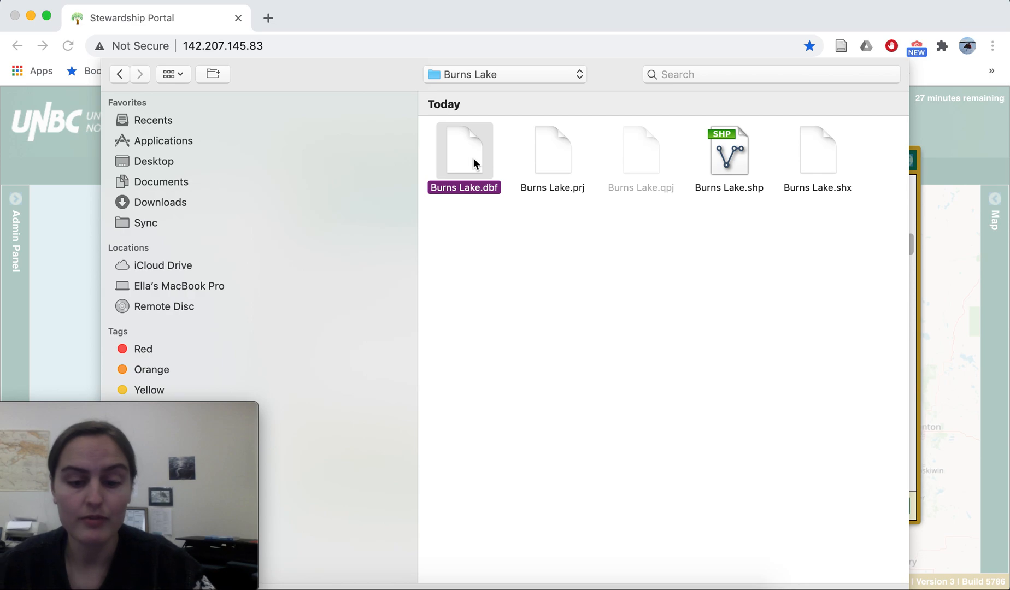
pyautogui.hotkey('shift', 'Right')
pyautogui.hotkey('shift', 'Right')
pyautogui.hotkey('shift', 'Right')
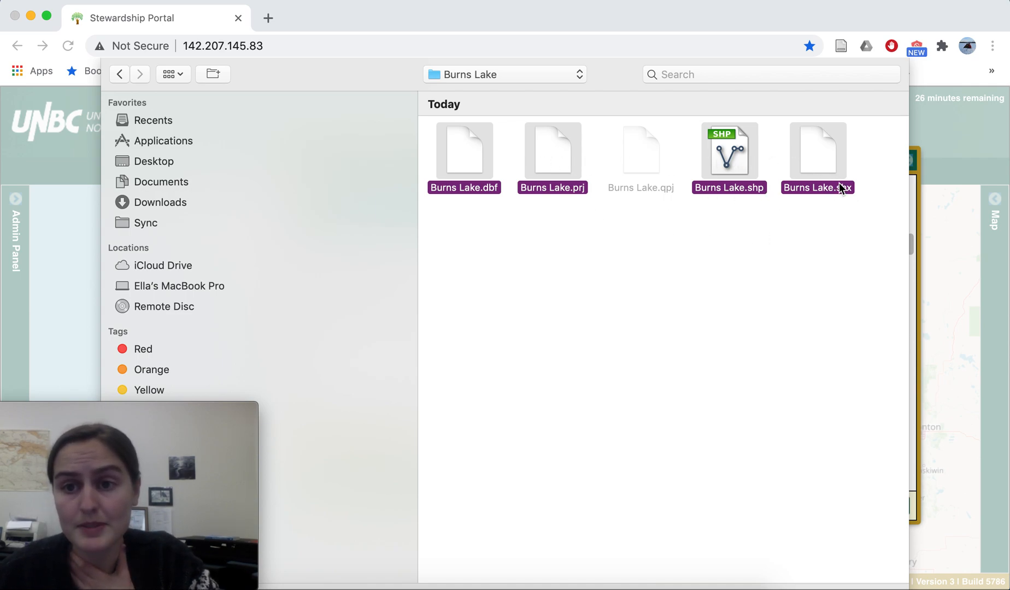
pyautogui.click(870, 589)
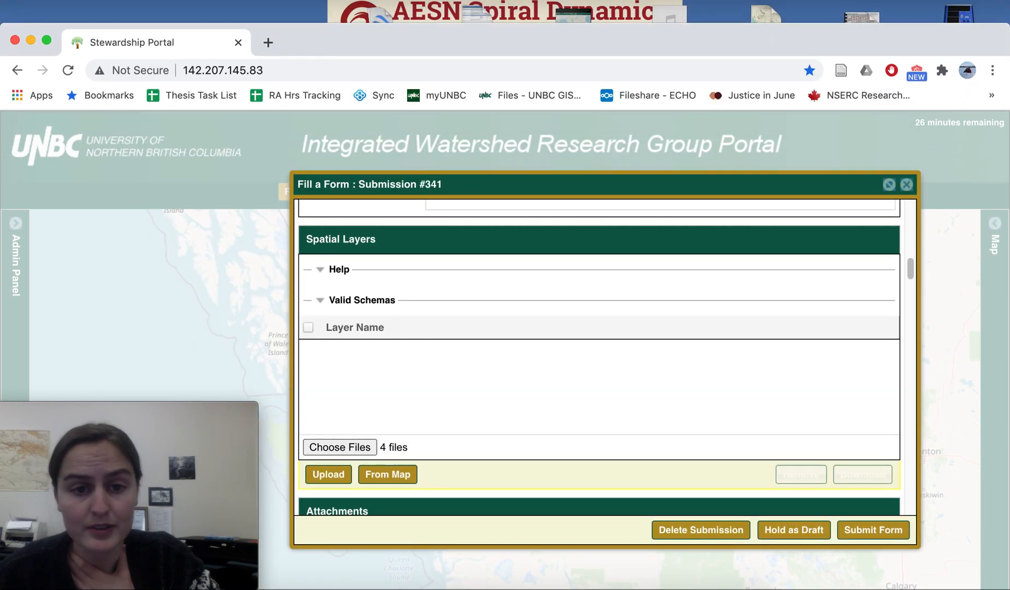
# Step: Upload the chosen Burns Lake shapefile set as a spatial layer and dismiss the upload results
pyautogui.scroll(-1, 493, 408)
pyautogui.scroll(1, 494, 407)
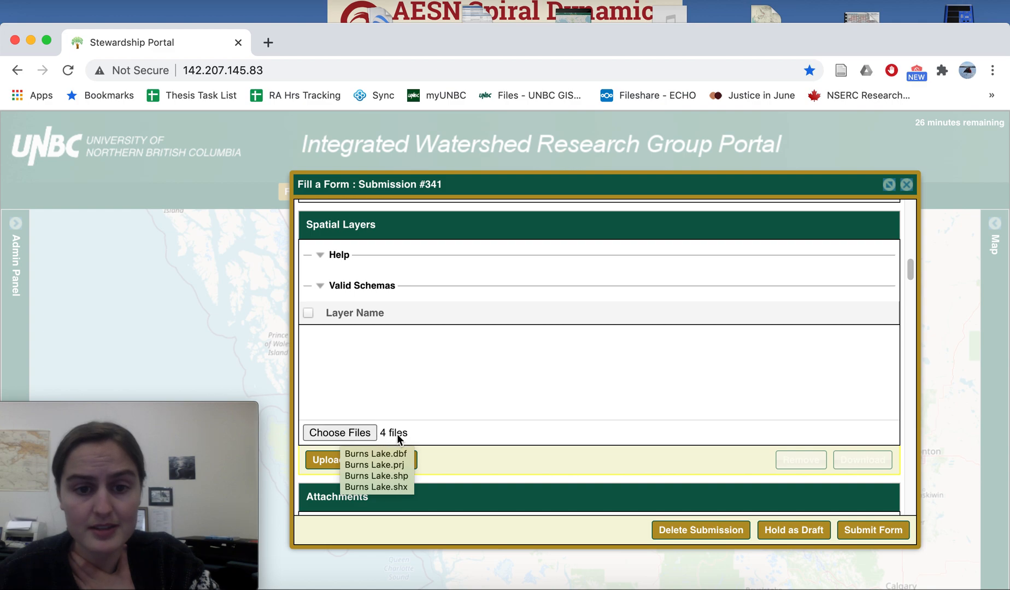
pyautogui.click(330, 463)
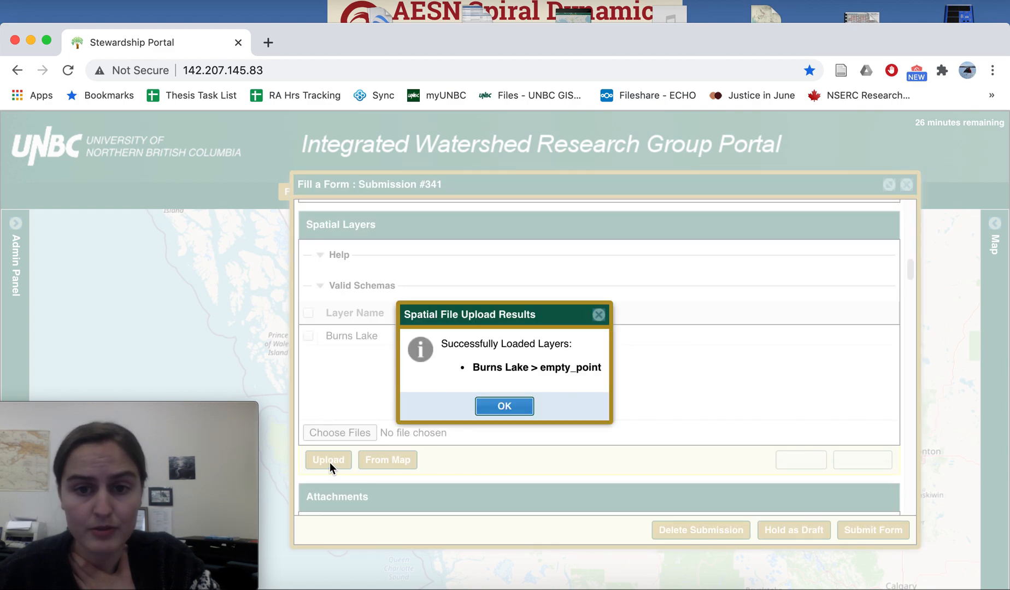
pyautogui.click(503, 409)
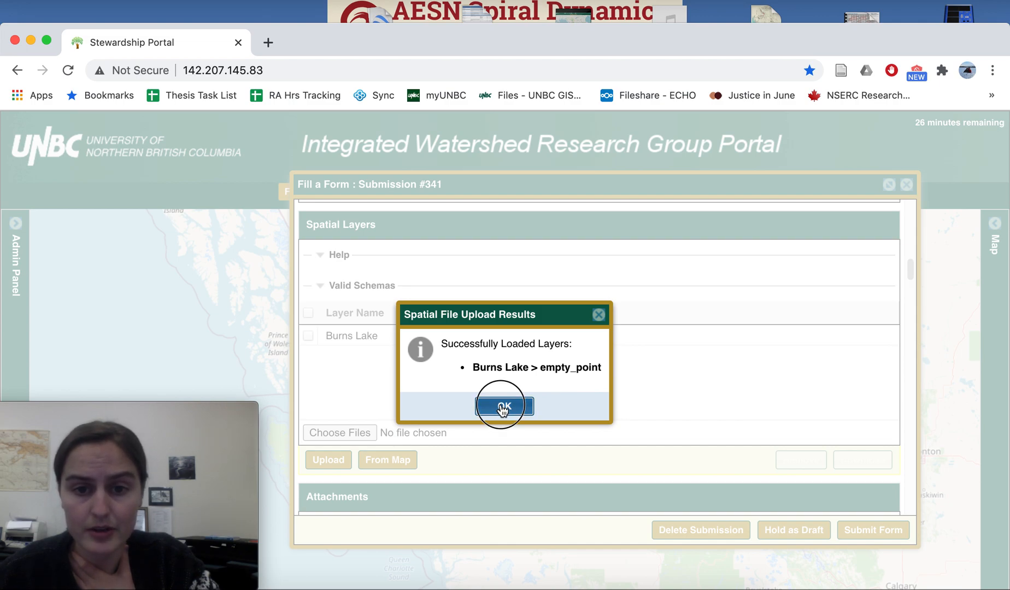
# Step: Choose Data_sheets.pdf from the Test Submission folder as the file for the Attachments section
pyautogui.scroll(-1, 447, 403)
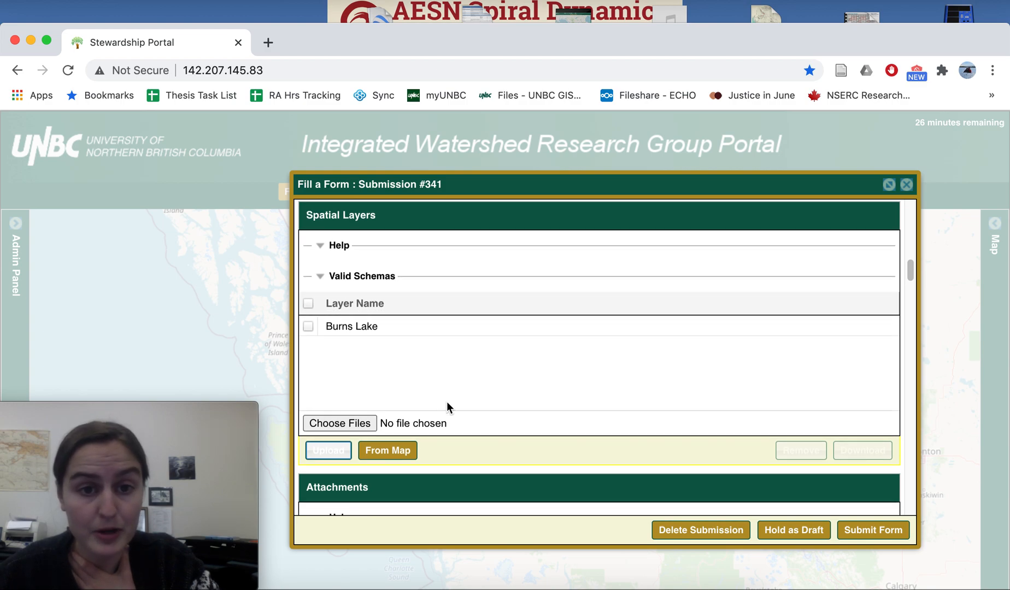
pyautogui.scroll(-2, 447, 403)
pyautogui.scroll(-5, 447, 403)
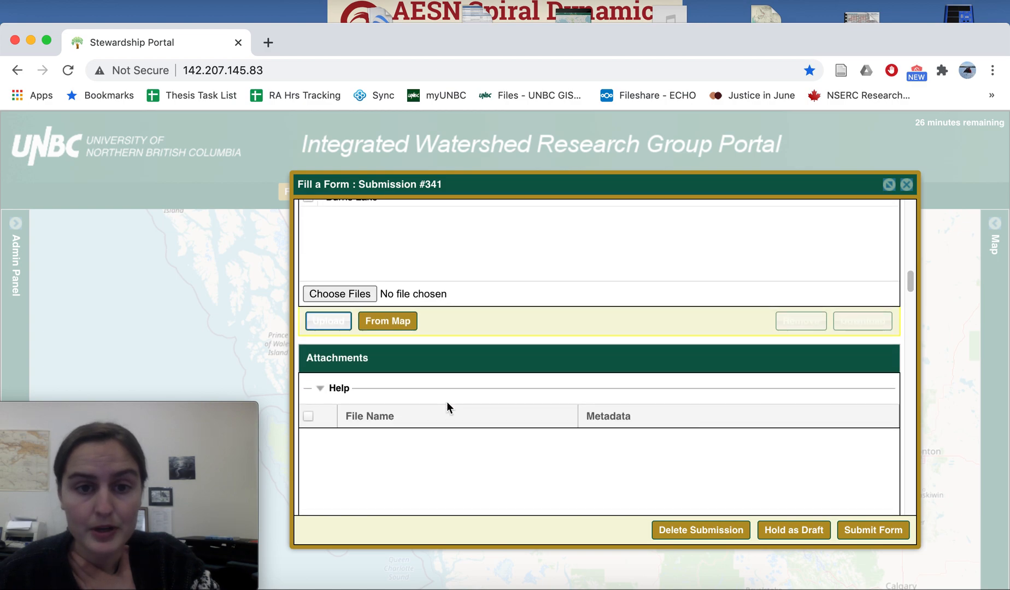
pyautogui.scroll(-5, 446, 407)
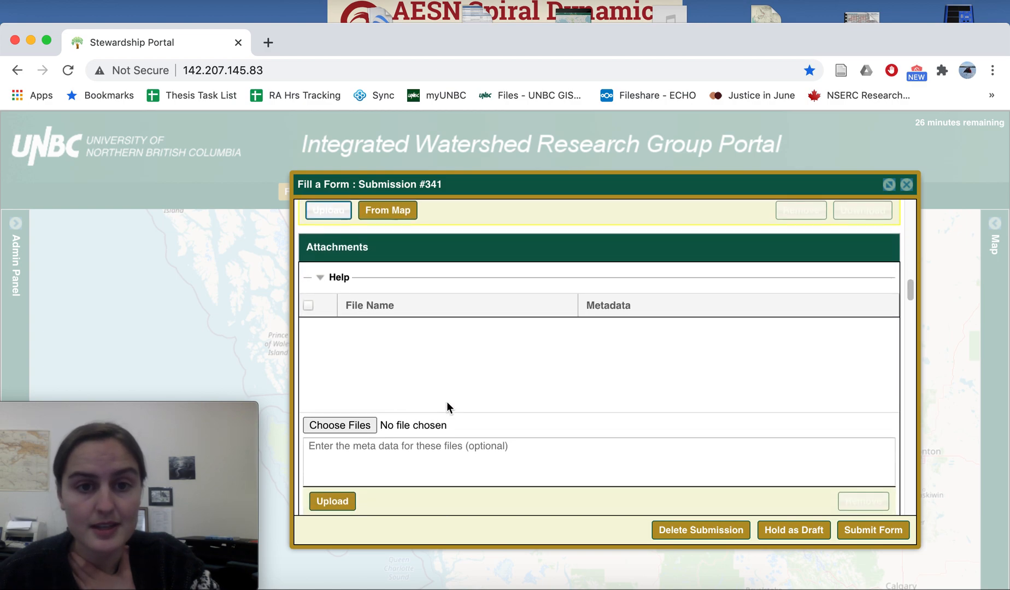
pyautogui.scroll(-1, 447, 408)
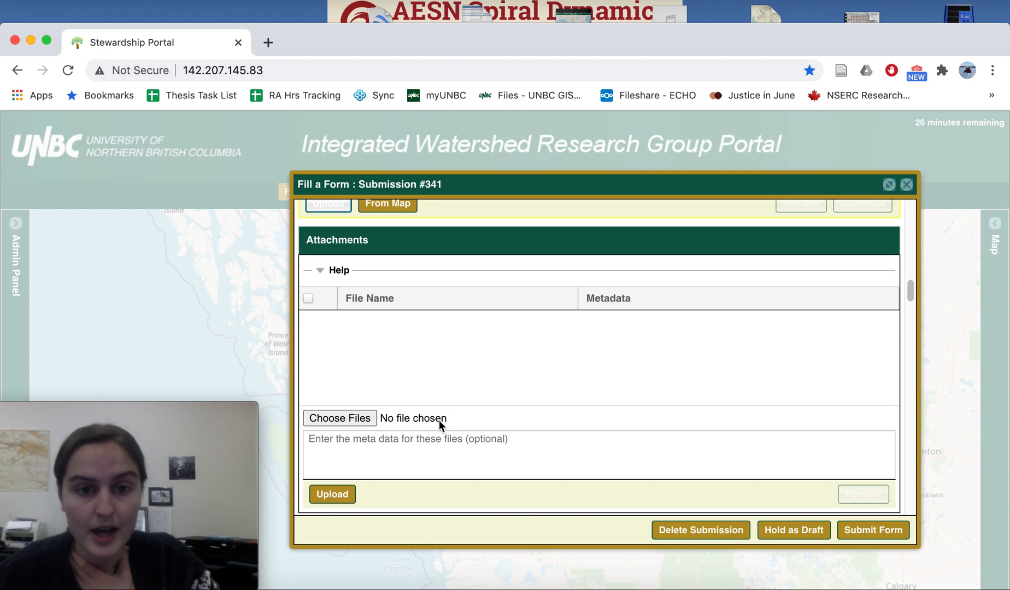
pyautogui.scroll(-2, 440, 420)
pyautogui.scroll(-2, 439, 422)
pyautogui.scroll(-1, 439, 421)
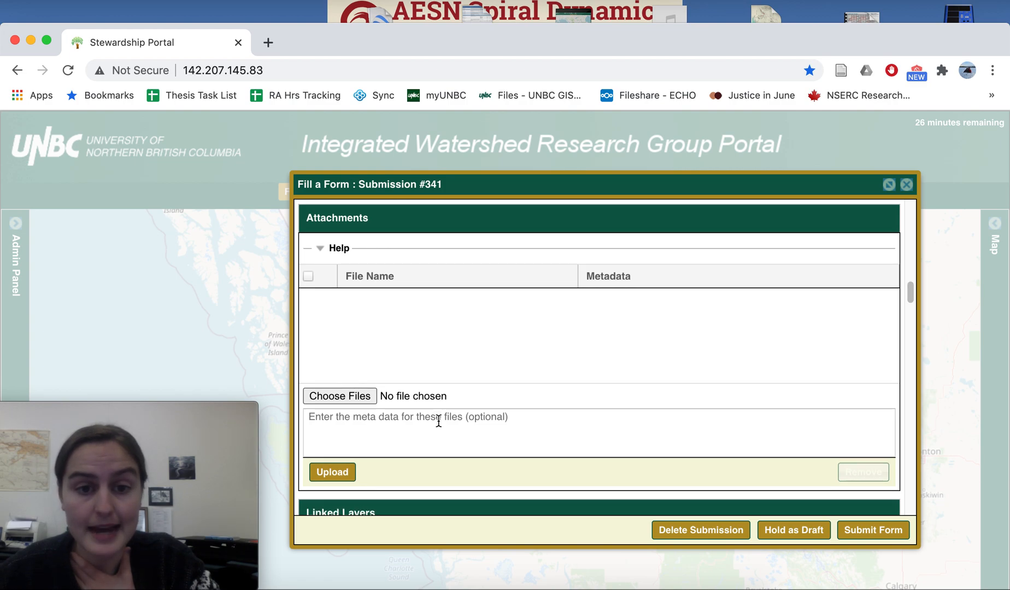
pyautogui.click(353, 399)
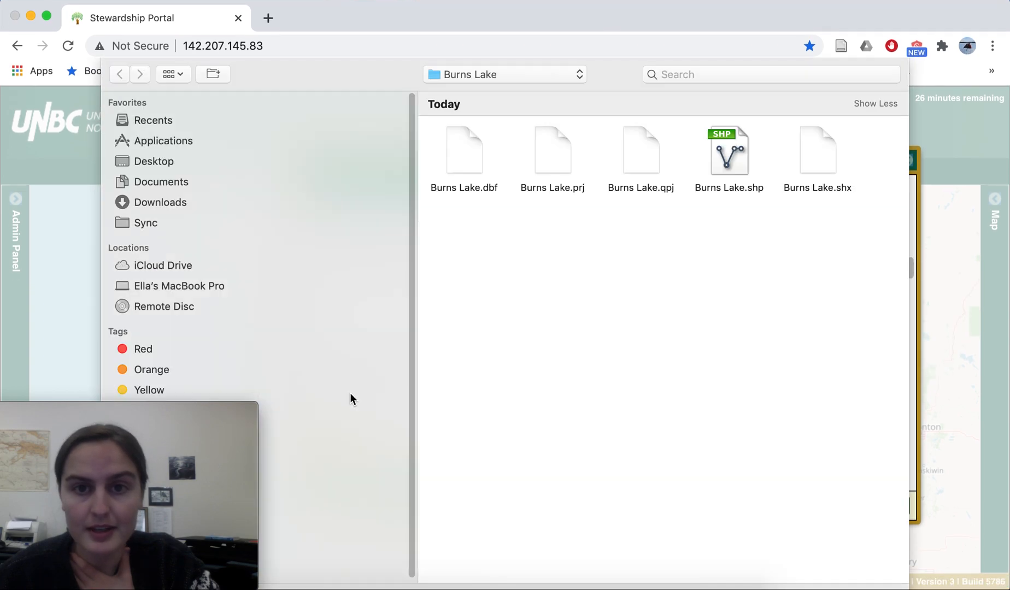
pyautogui.click(480, 79)
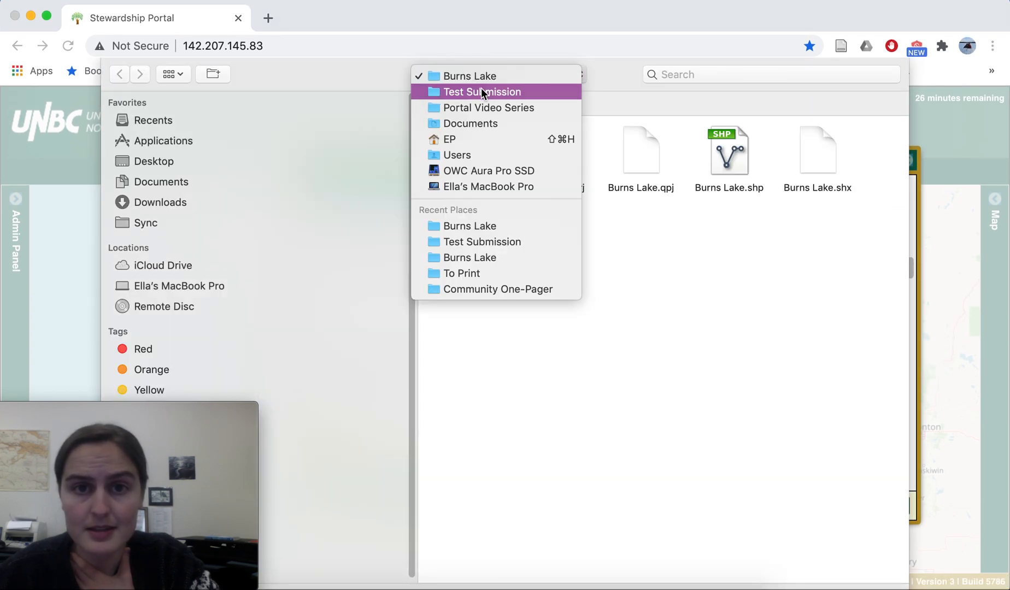
pyautogui.click(481, 89)
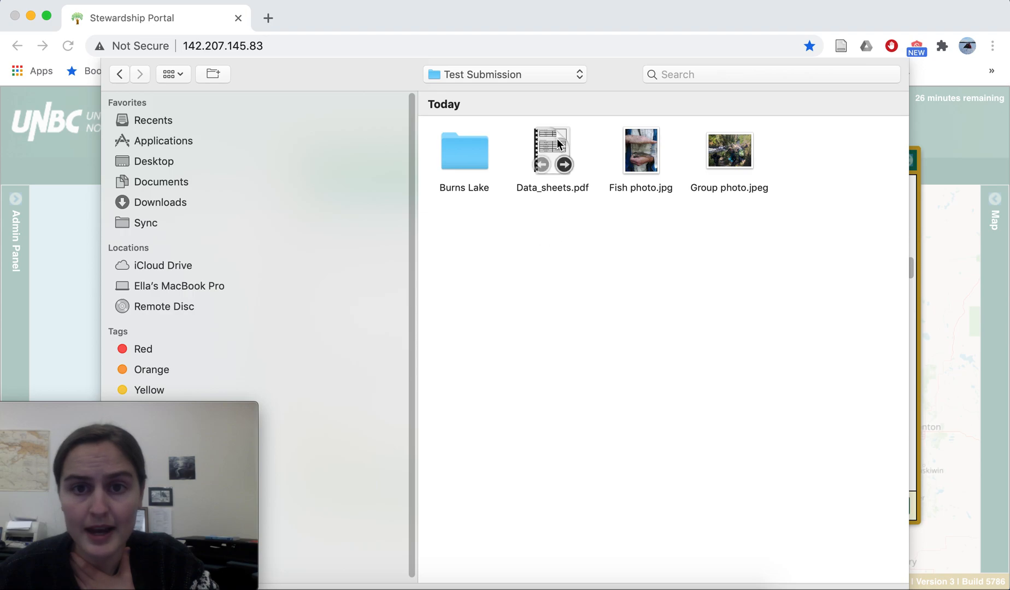
pyautogui.click(548, 144)
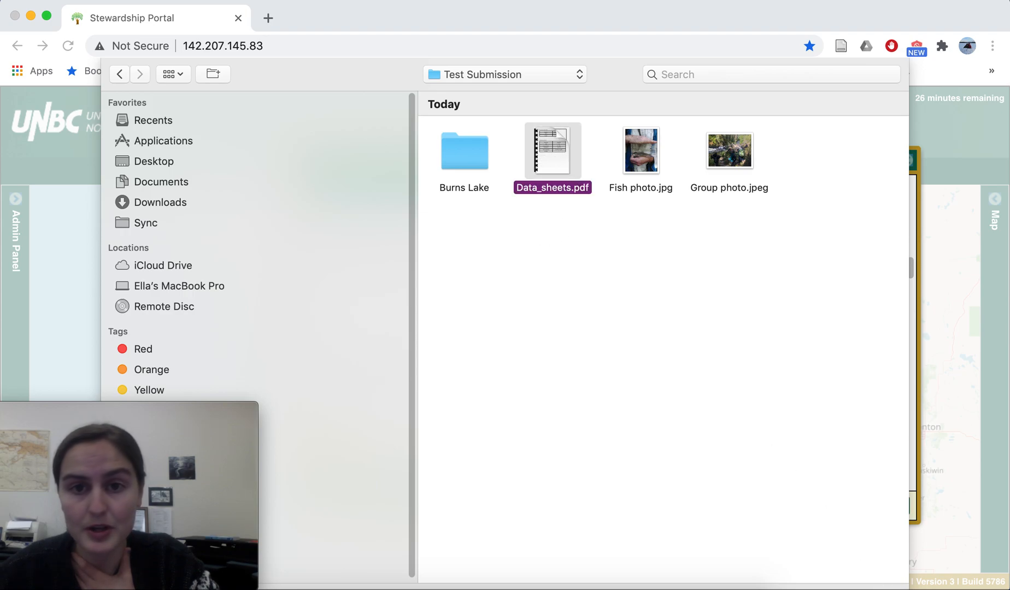
pyautogui.press('Return')
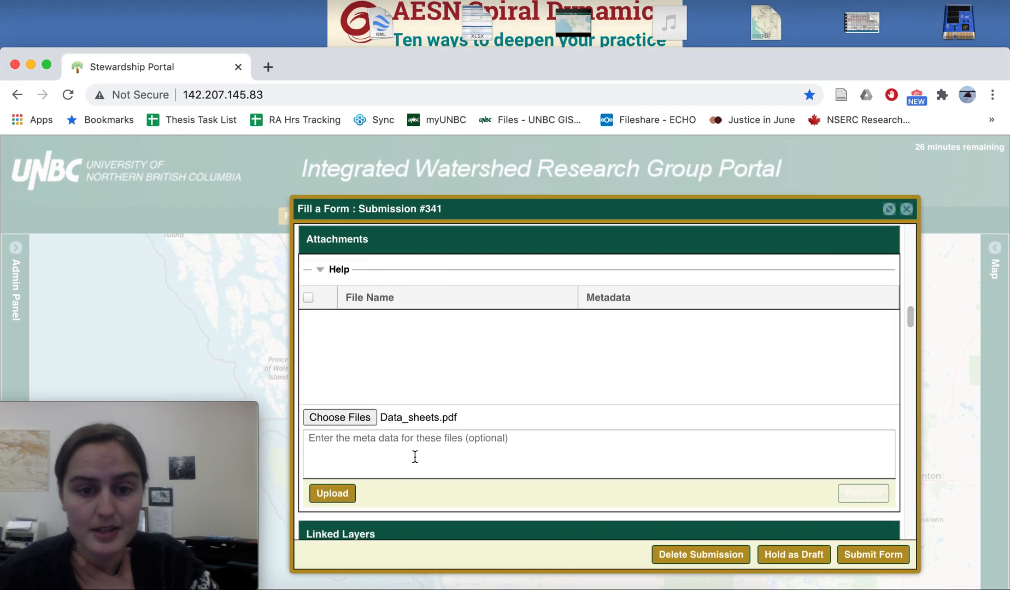
# Step: Enter "Data from Burns Lake" as the metadata for Data_sheets.pdf and upload the attachment
pyautogui.click(354, 449)
pyautogui.write('Dara')
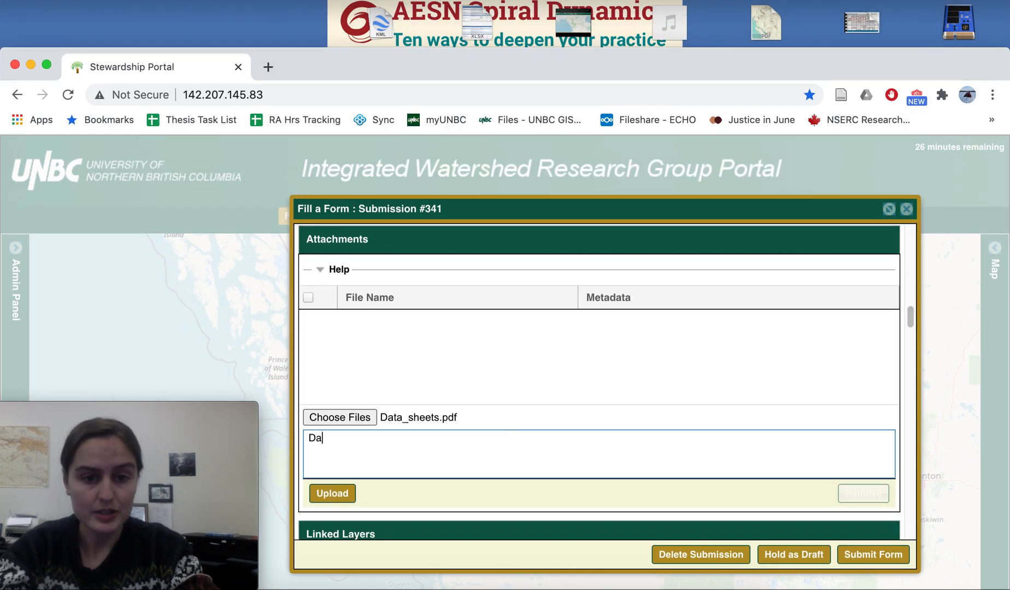
pyautogui.press('BackSpace')
pyautogui.press('BackSpace')
pyautogui.write('ta ')
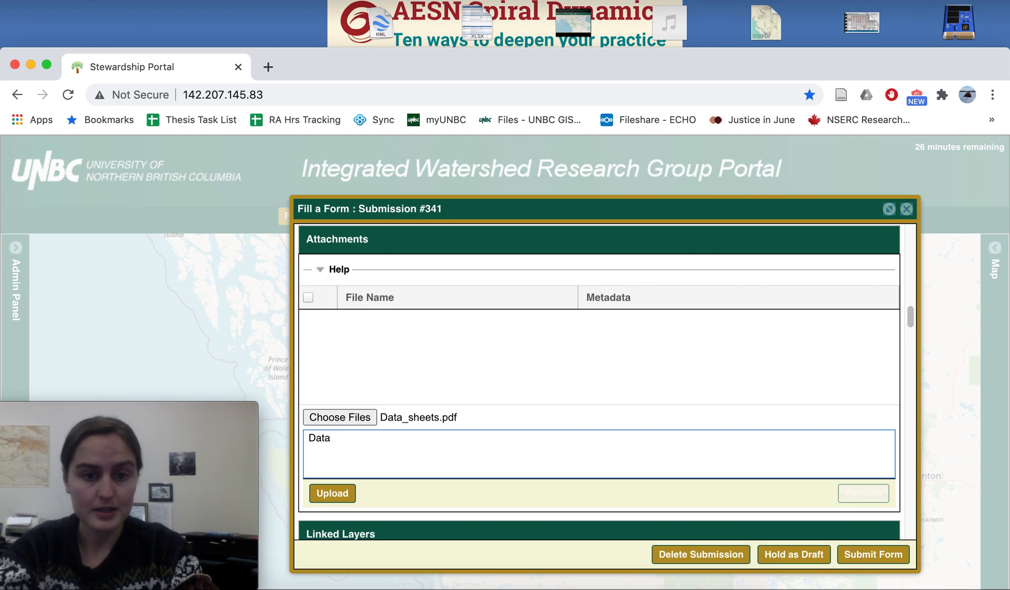
pyautogui.write('from Burn')
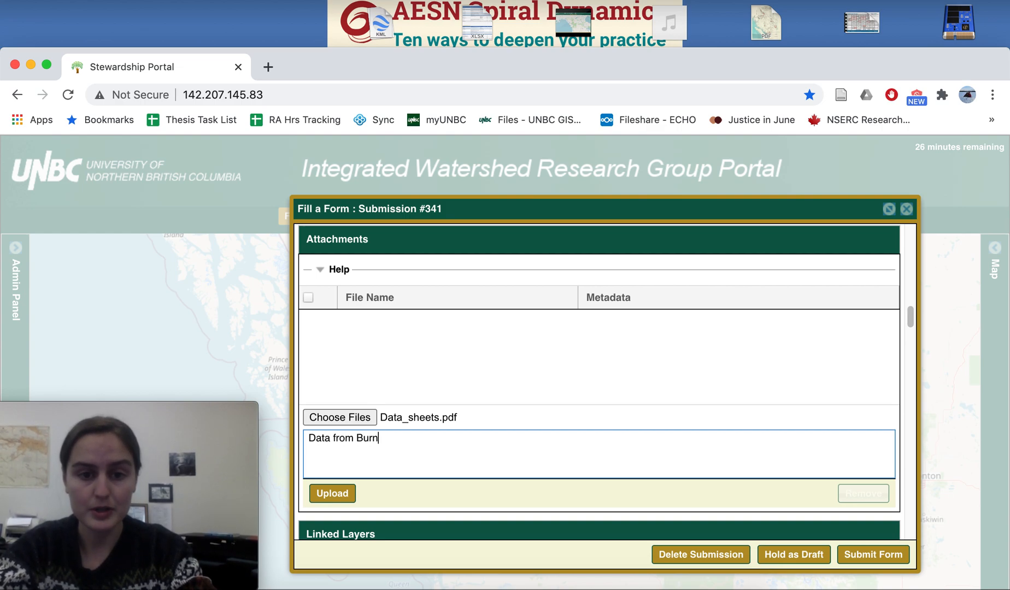
pyautogui.write('s Lake')
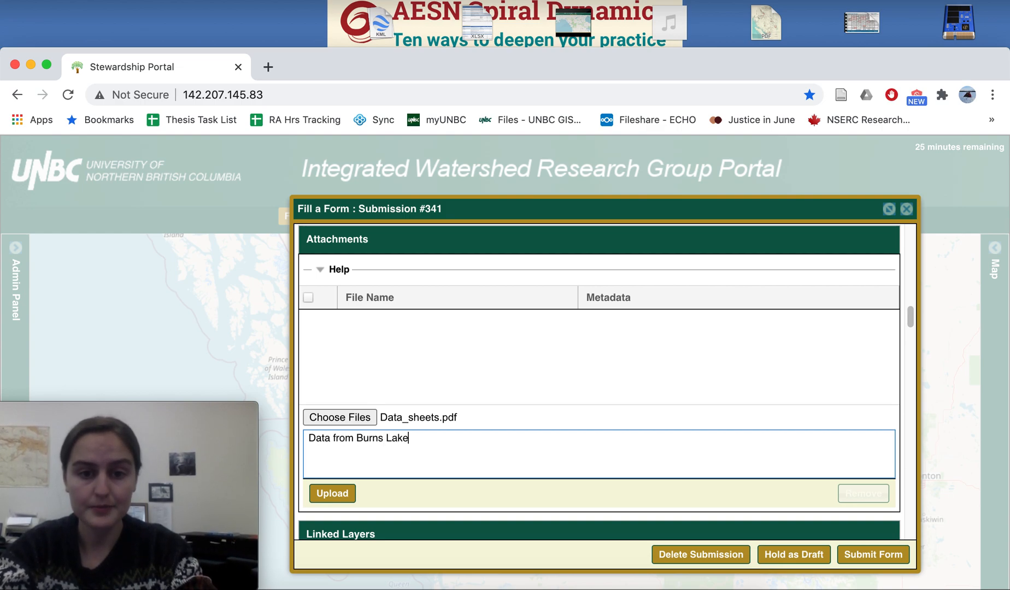
pyautogui.click(353, 492)
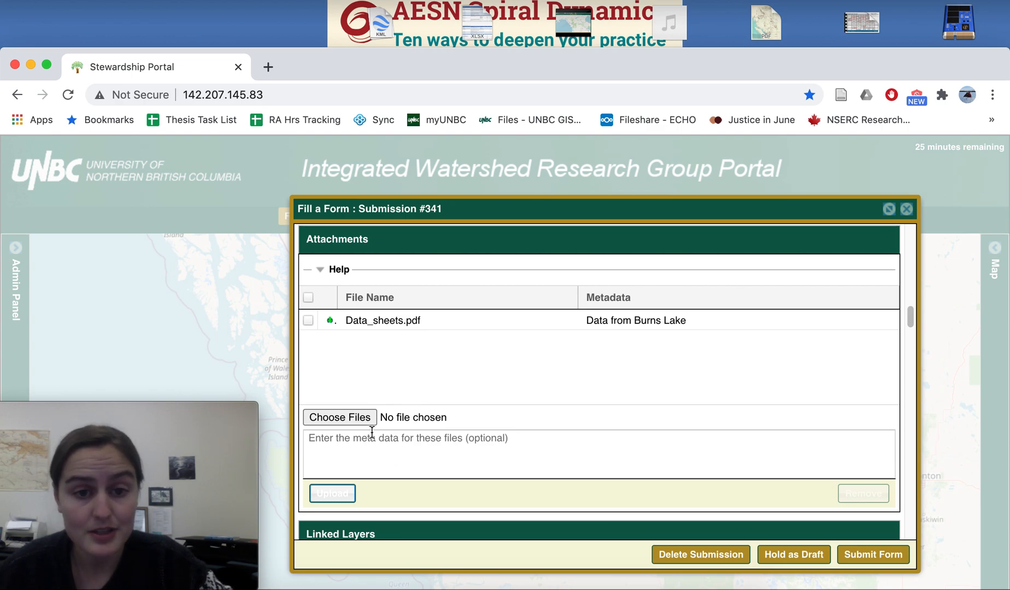
# Step: Choose Fish photo.jpg and Group photo.jpeg from the Test Submission folder as further attachment files
pyautogui.click(348, 417)
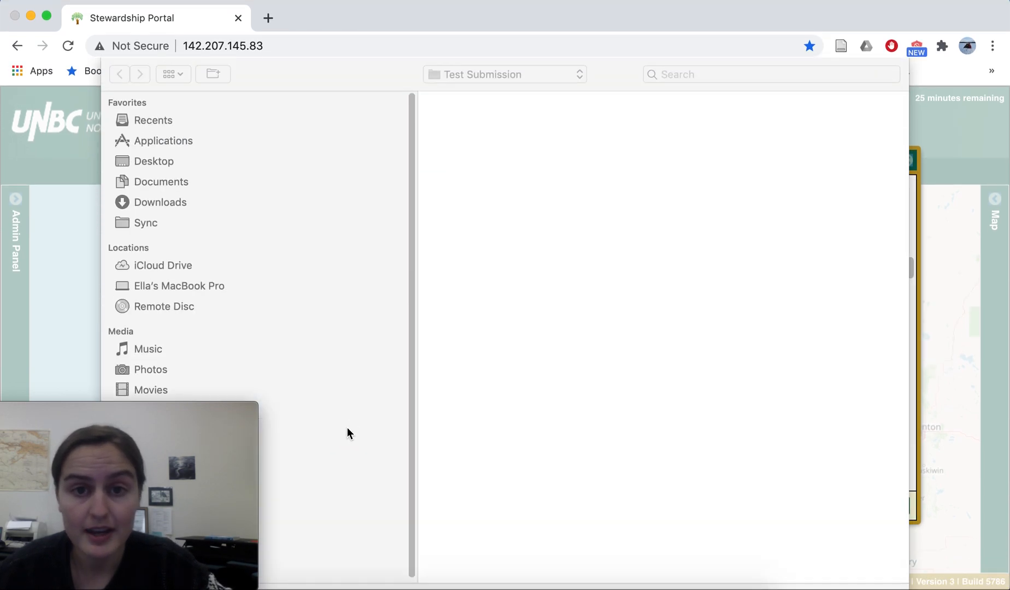
pyautogui.click(642, 155)
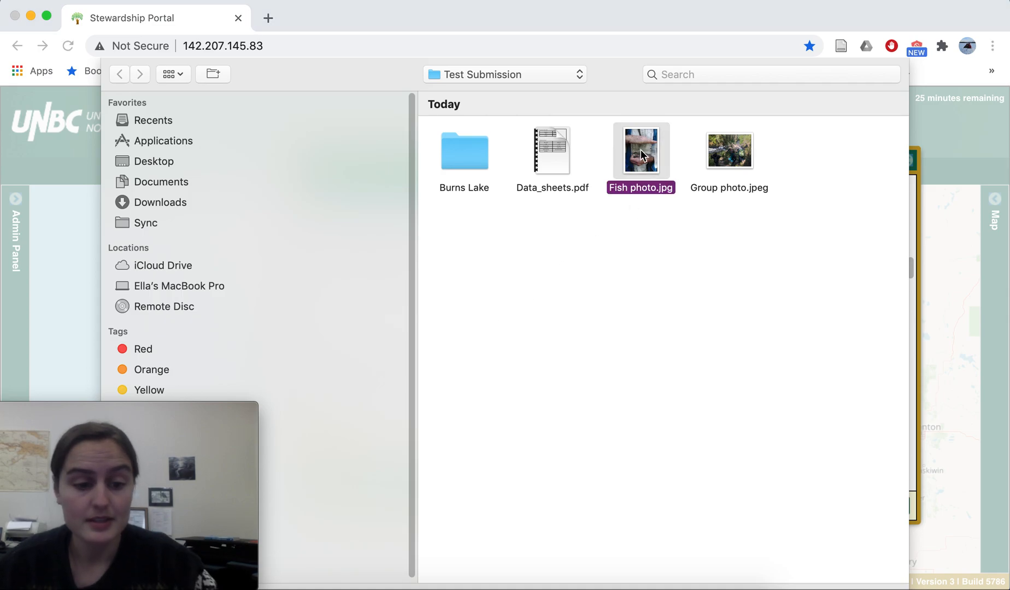
pyautogui.keyDown('super'); pyautogui.click(730, 151); pyautogui.keyUp('super')
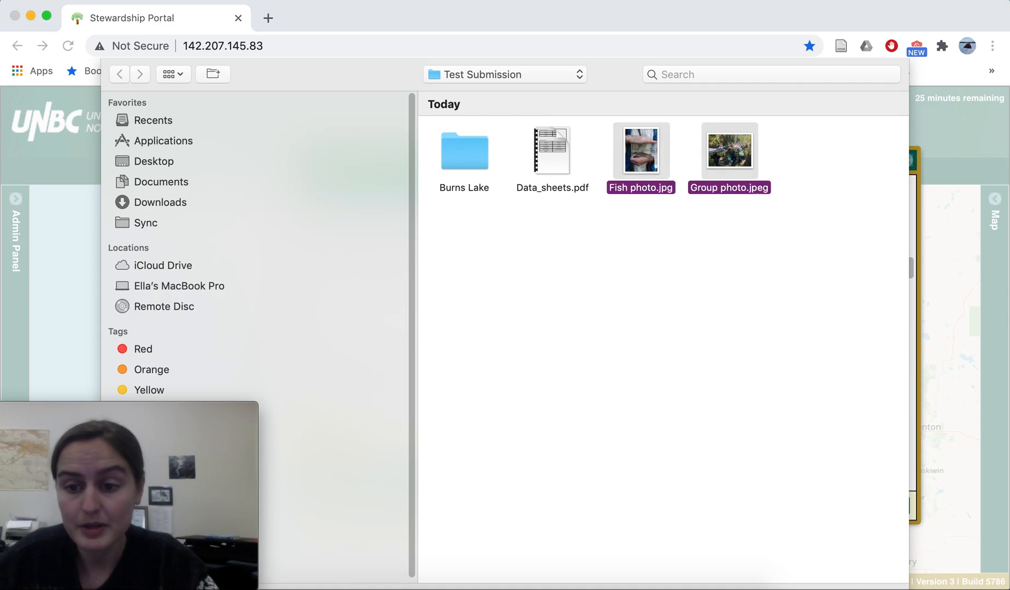
pyautogui.click(868, 562)
# Step: Enter "Photos from the field" as the metadata for the two photos and upload them
pyautogui.click(358, 469)
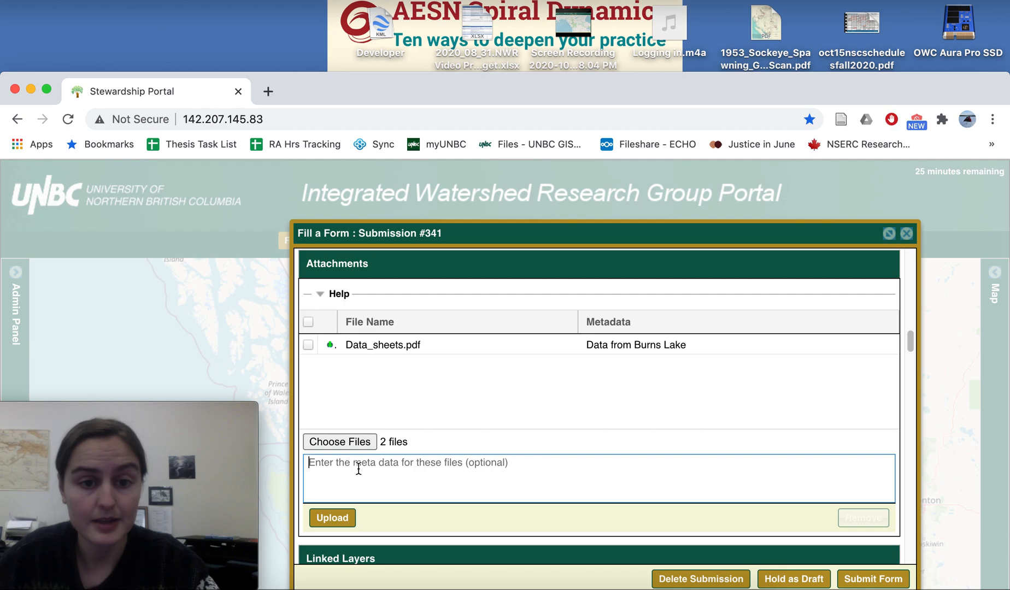
pyautogui.write('Photos from the field')
pyautogui.click(341, 517)
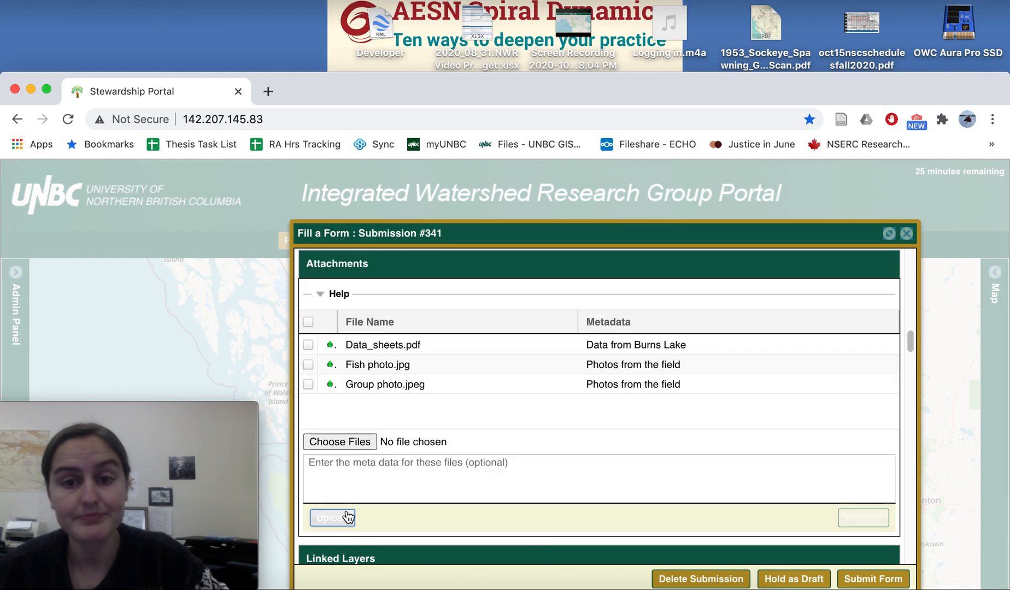
# Step: Link the available Burns Lake layer to the submission in the Linked Layers section
pyautogui.scroll(-1, 408, 492)
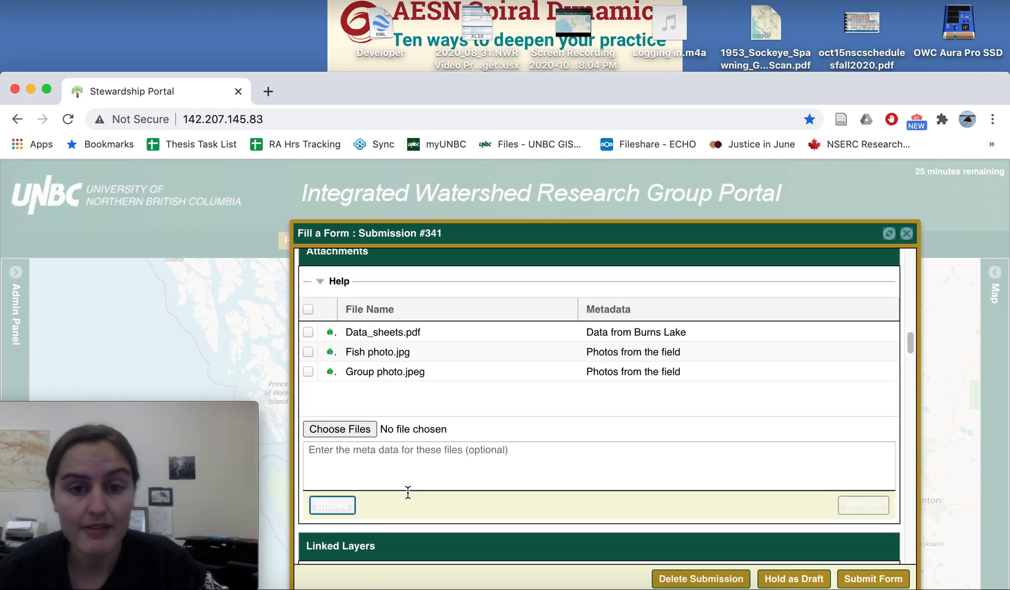
pyautogui.scroll(-1, 408, 492)
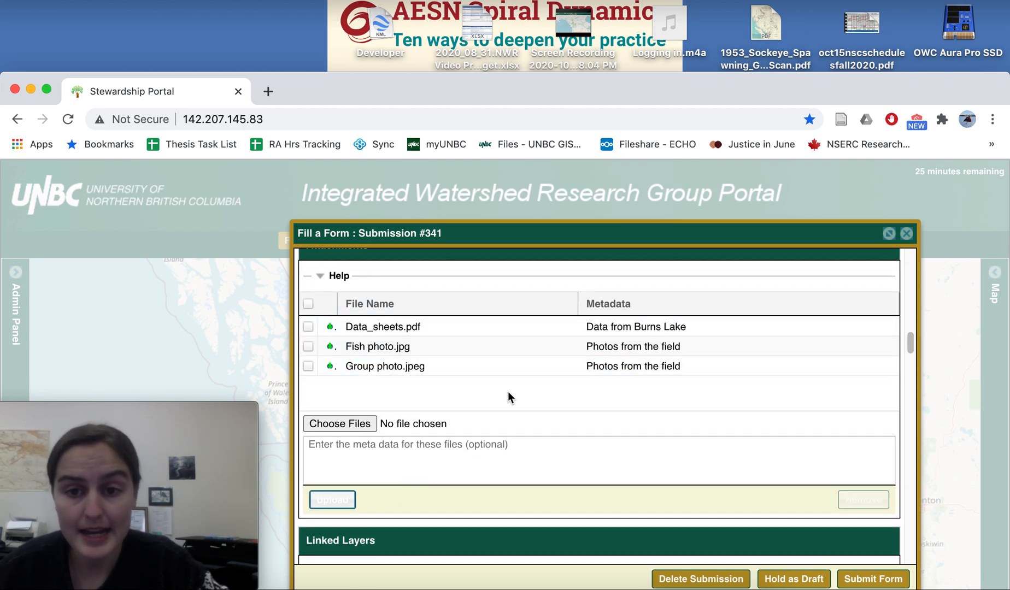
pyautogui.scroll(2, 444, 412)
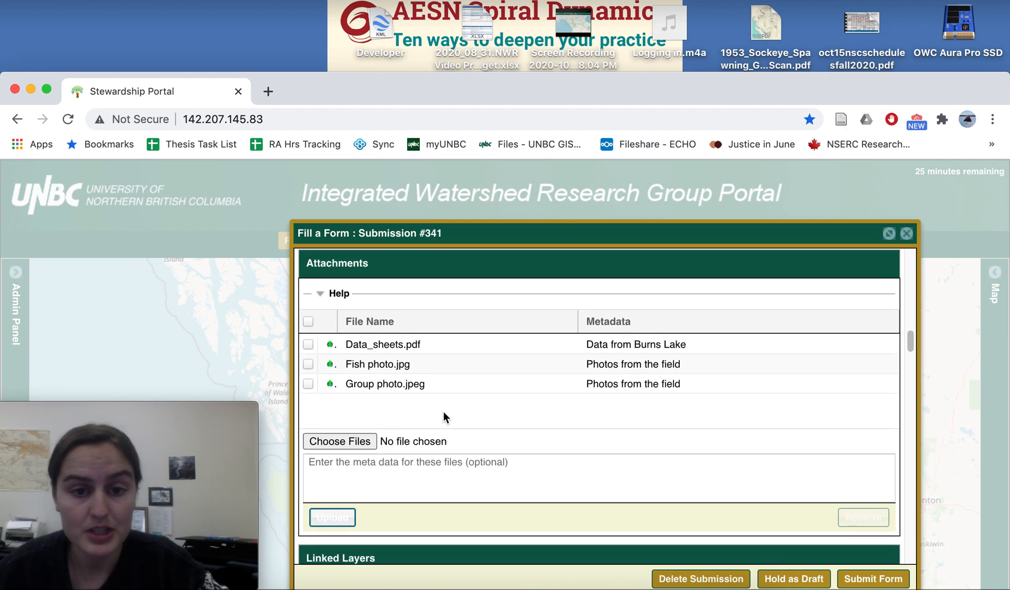
pyautogui.scroll(-10, 443, 417)
pyautogui.scroll(-2, 443, 410)
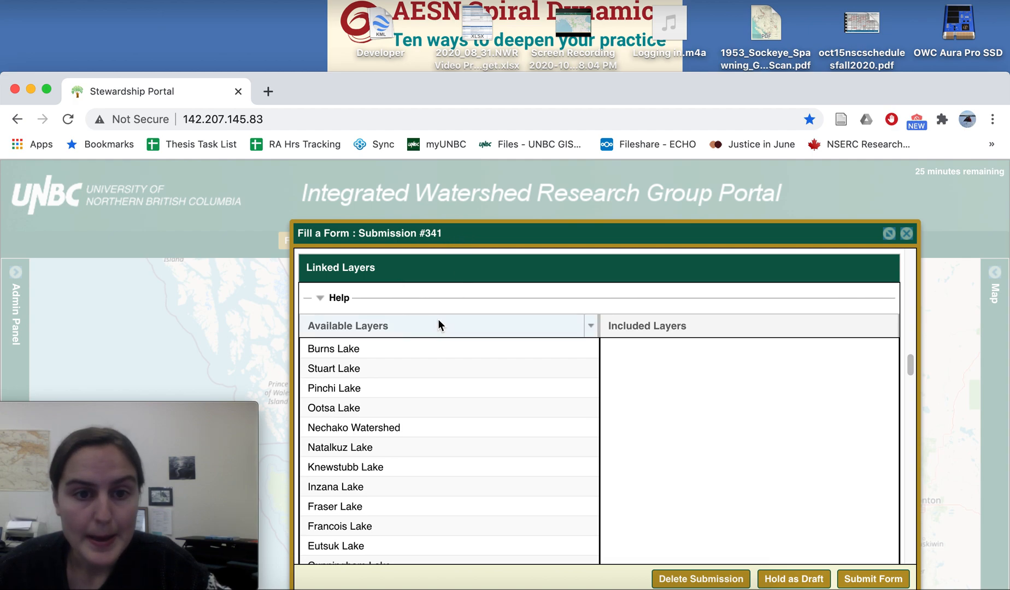
pyautogui.scroll(-1, 396, 391)
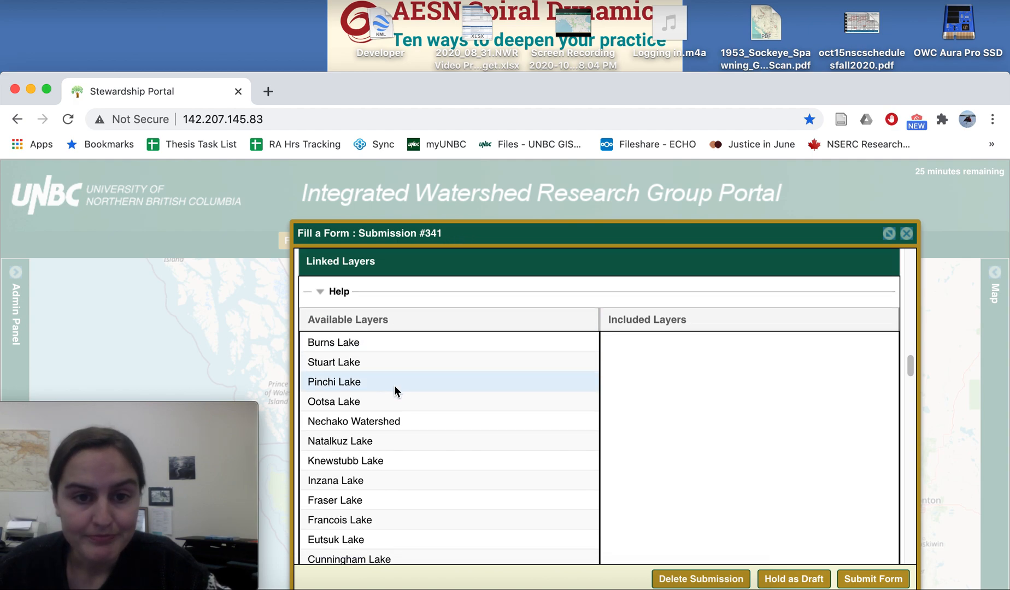
pyautogui.click(341, 343)
pyautogui.scroll(-5, 430, 428)
pyautogui.scroll(-20, 429, 424)
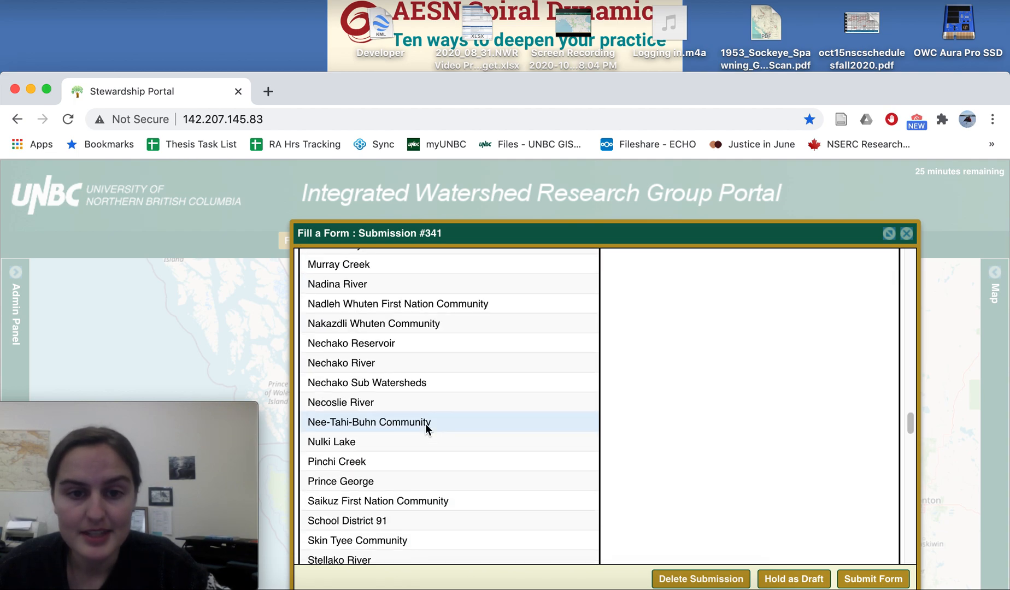
pyautogui.scroll(-10, 365, 476)
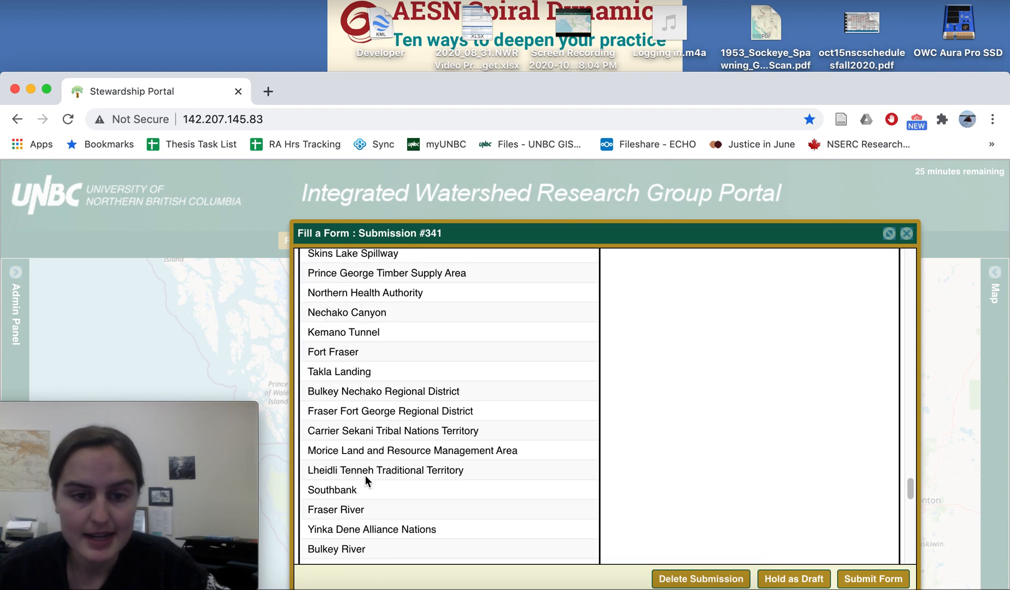
pyautogui.click(356, 535)
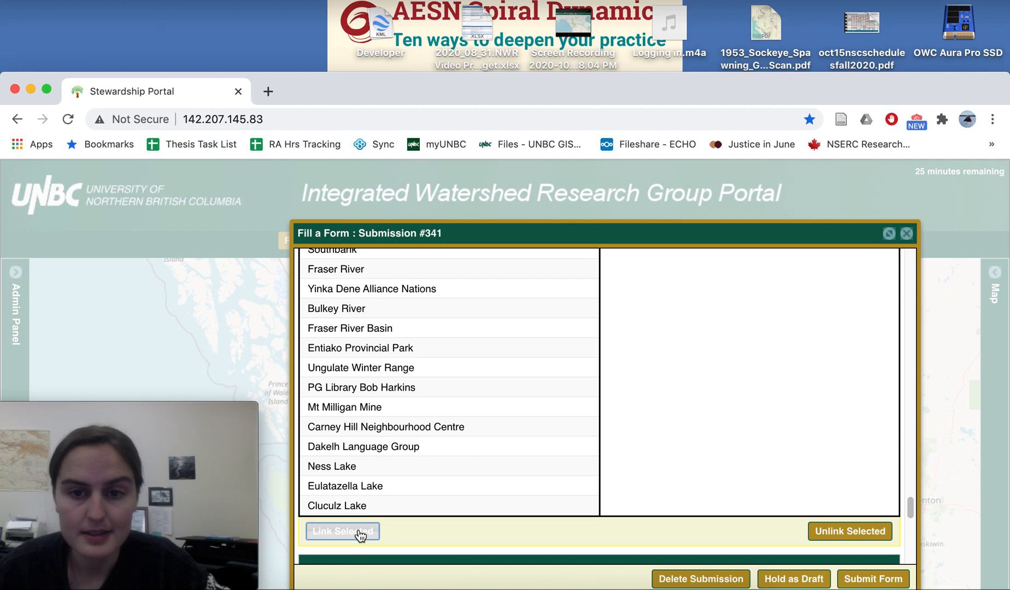
# Step: Link the available Nechako Watershed layer to the submission and check the included layers
pyautogui.scroll(15, 464, 379)
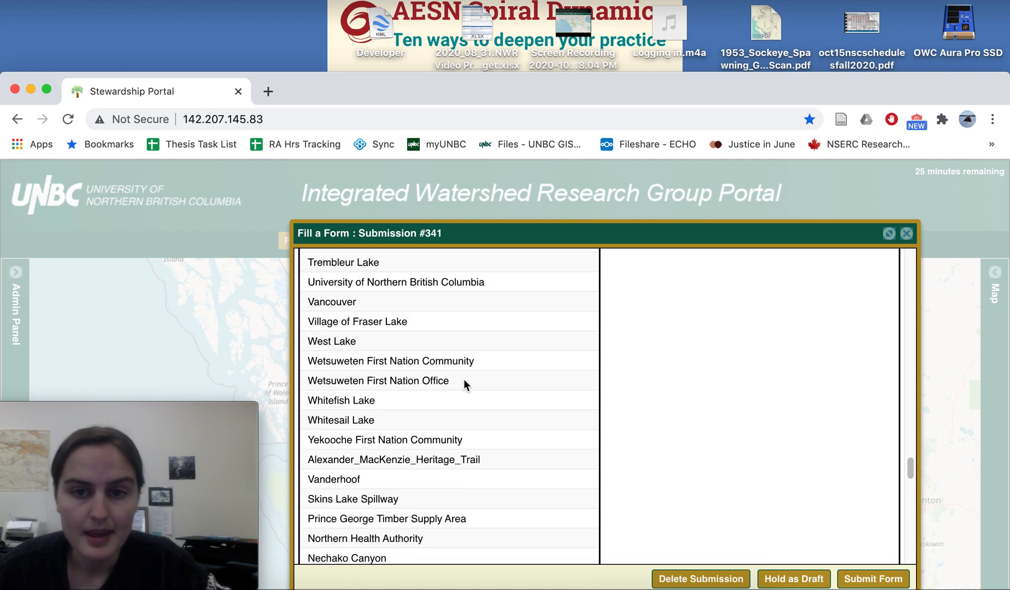
pyautogui.scroll(15, 463, 380)
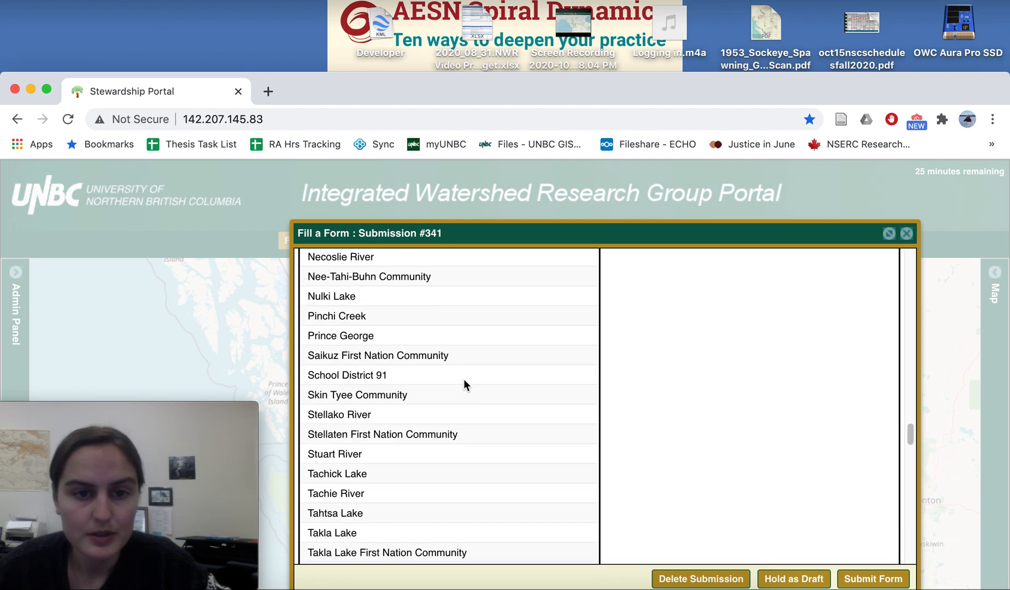
pyautogui.scroll(15, 464, 380)
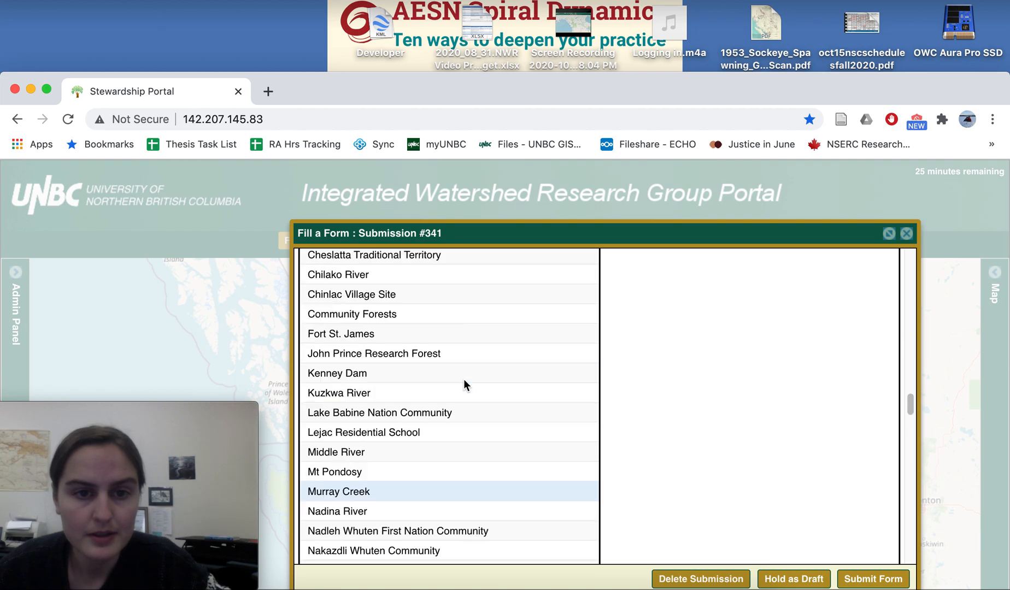
pyautogui.scroll(6, 464, 380)
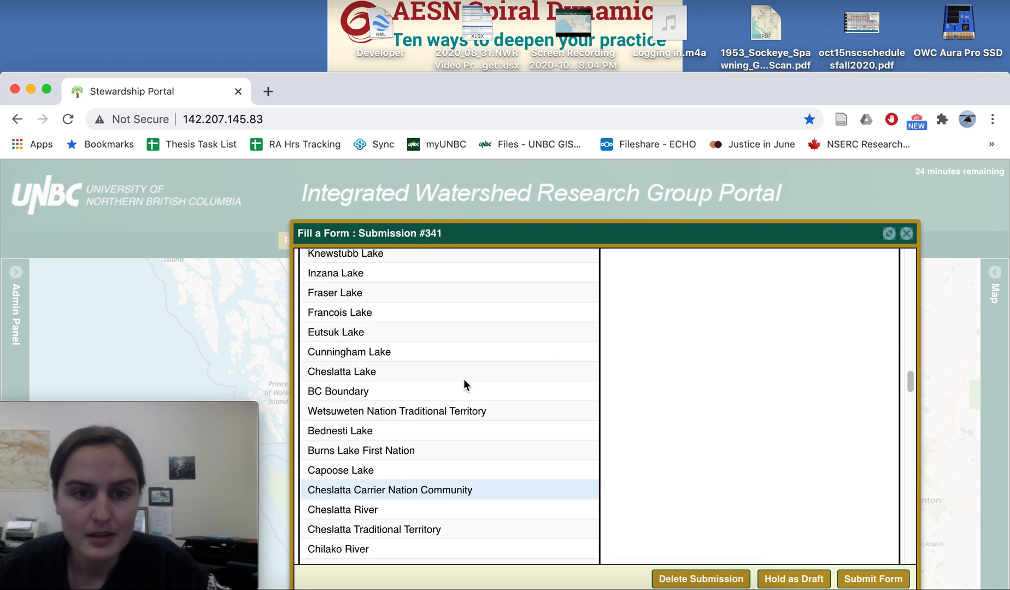
pyautogui.scroll(4, 463, 379)
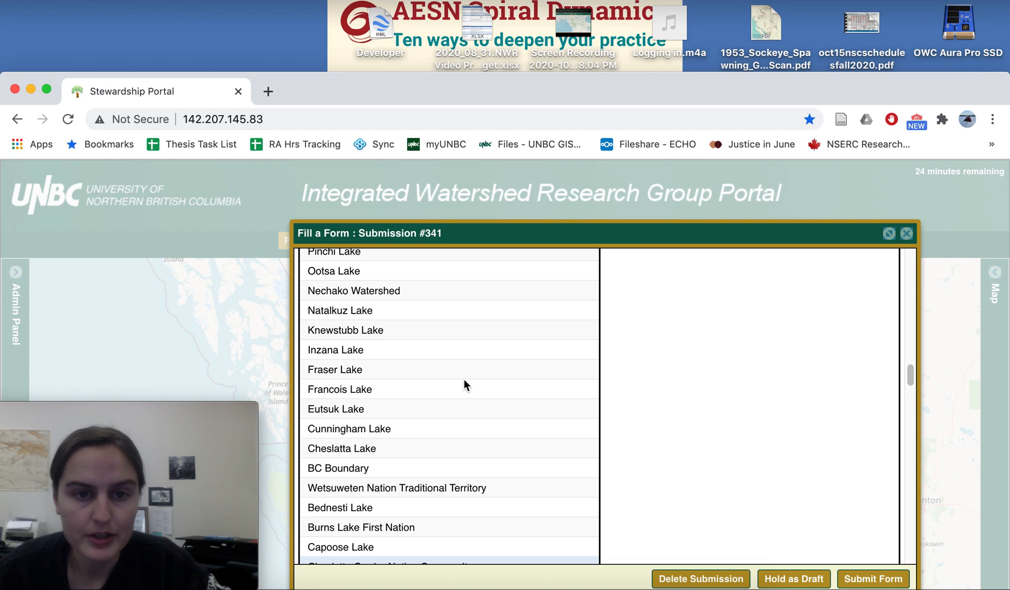
pyautogui.click(377, 294)
pyautogui.scroll(-15, 443, 449)
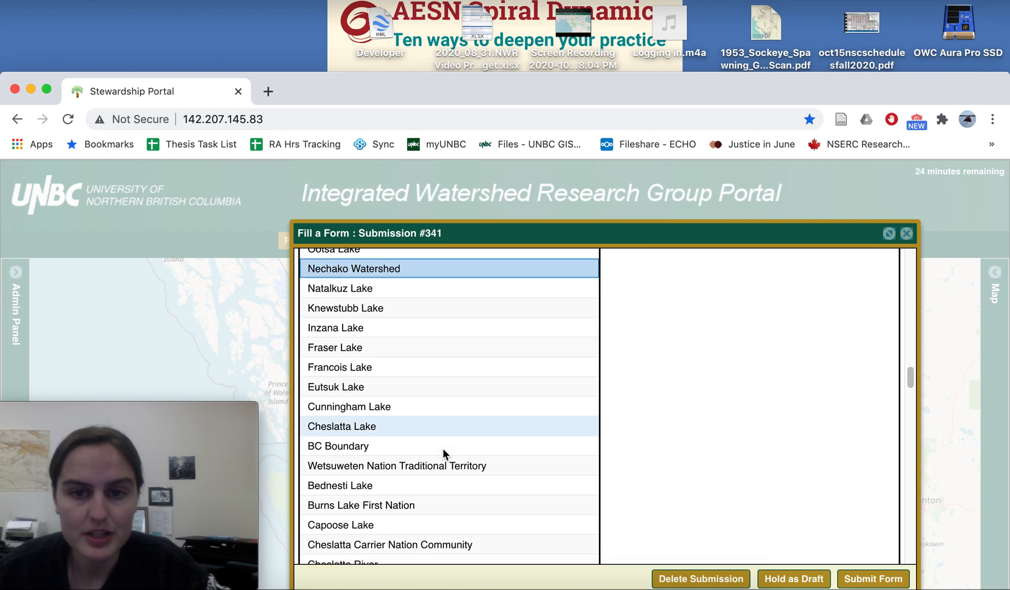
pyautogui.scroll(-12, 444, 450)
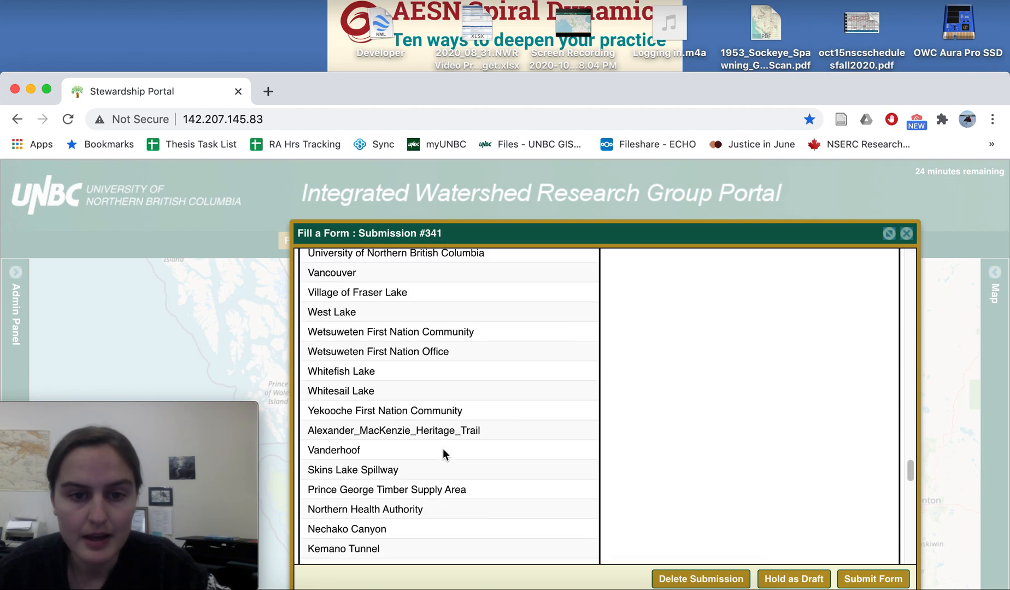
pyautogui.scroll(-10, 443, 449)
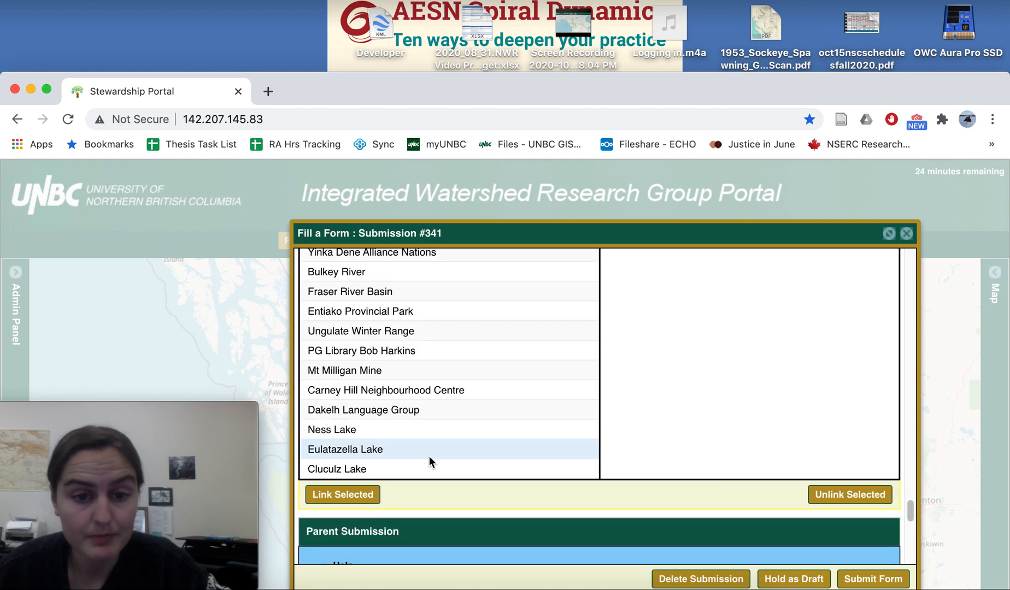
pyautogui.click(358, 494)
pyautogui.scroll(10, 508, 450)
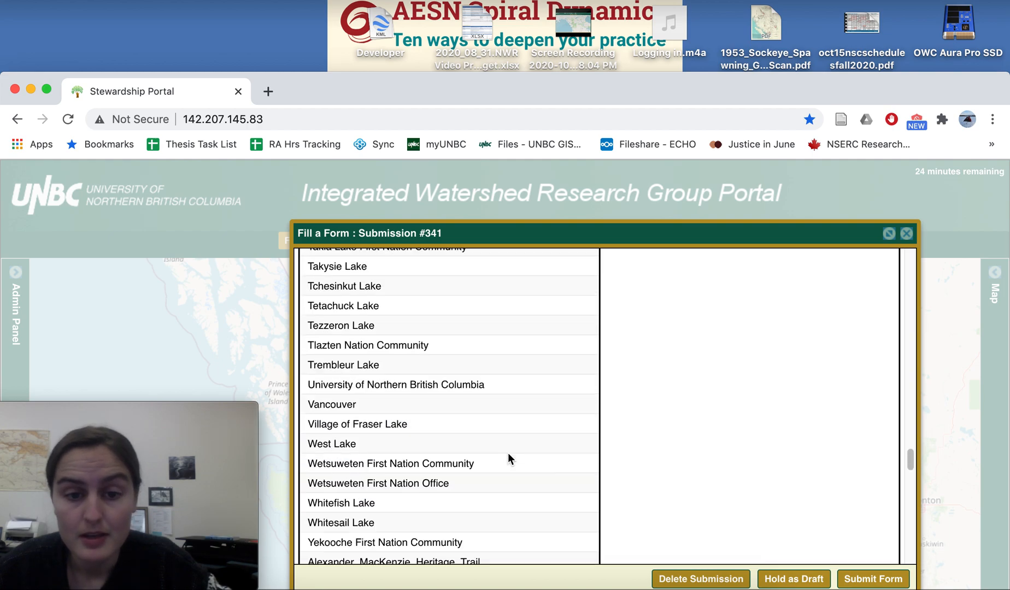
pyautogui.scroll(12, 507, 451)
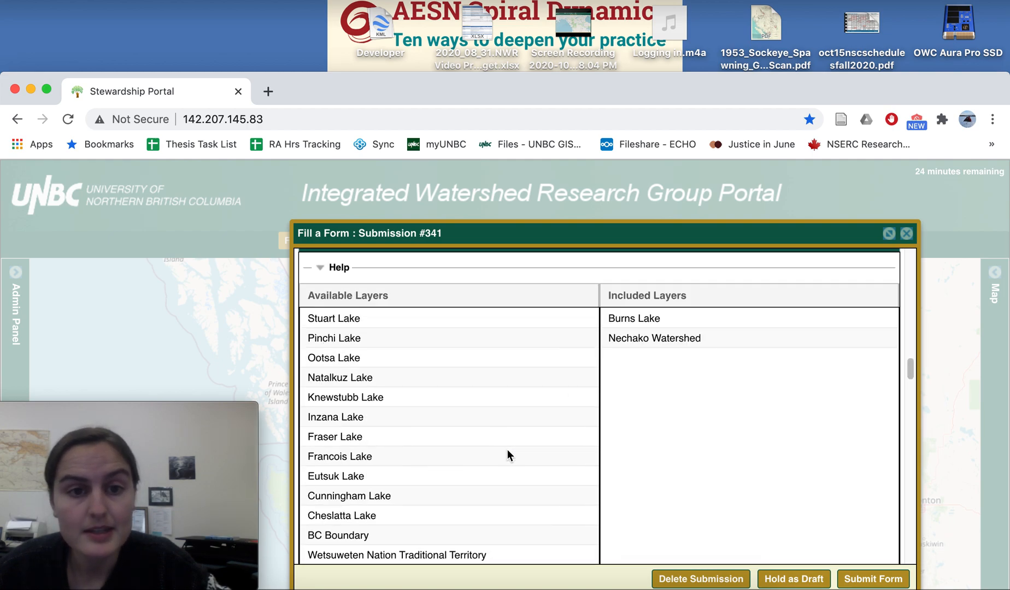
pyautogui.scroll(2, 507, 449)
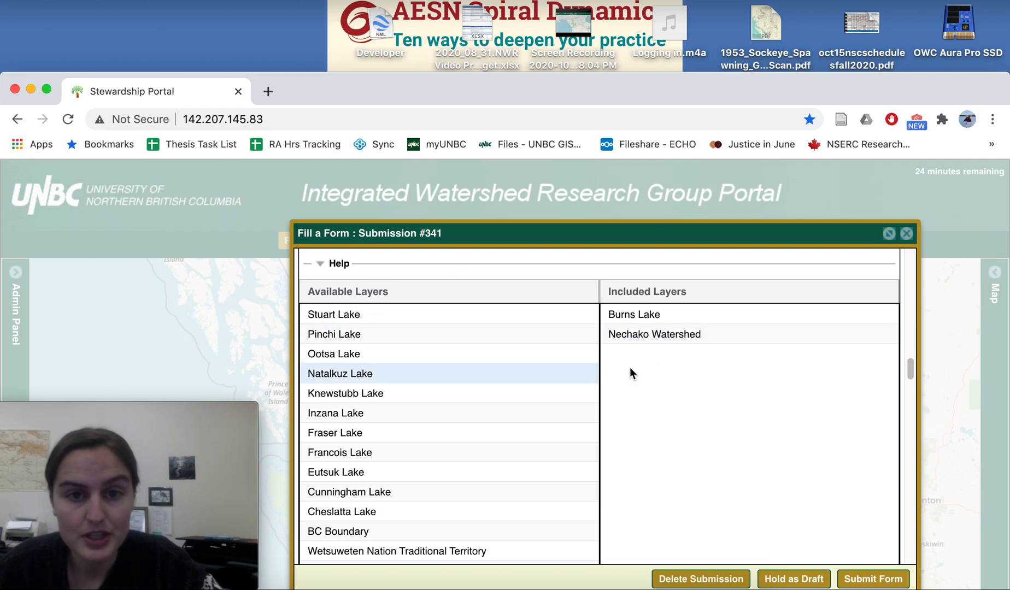
# Step: Review the Parent Submission and Permissions sections of the form below the linked layers
pyautogui.scroll(-15, 559, 444)
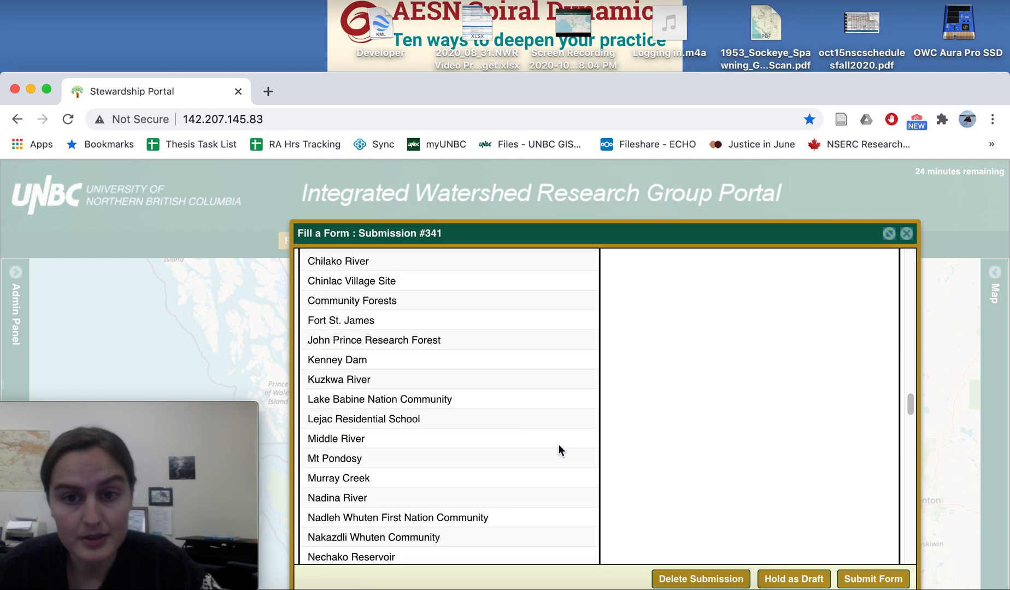
pyautogui.scroll(-20, 559, 446)
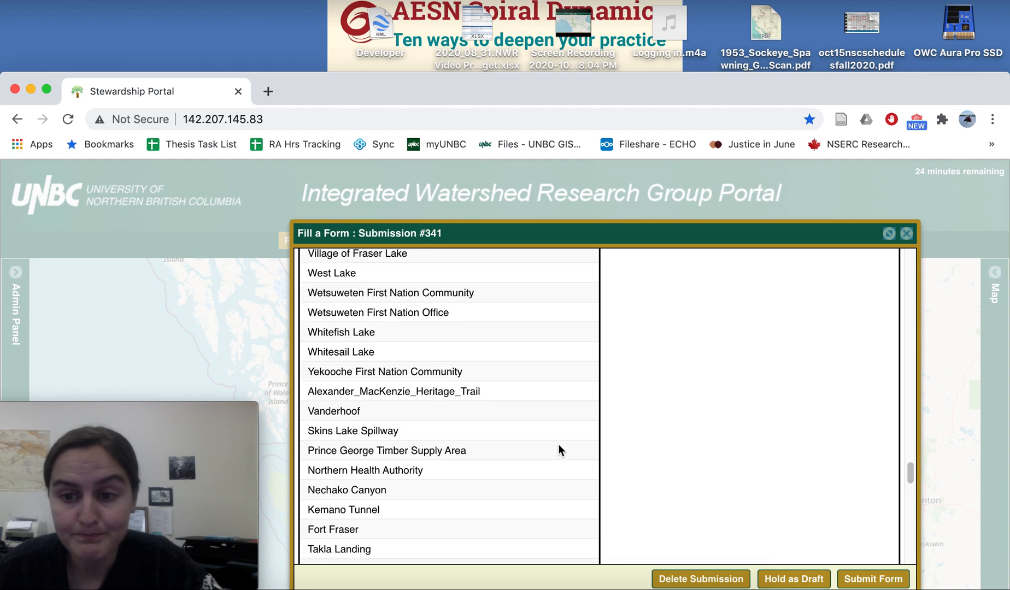
pyautogui.scroll(-10, 558, 444)
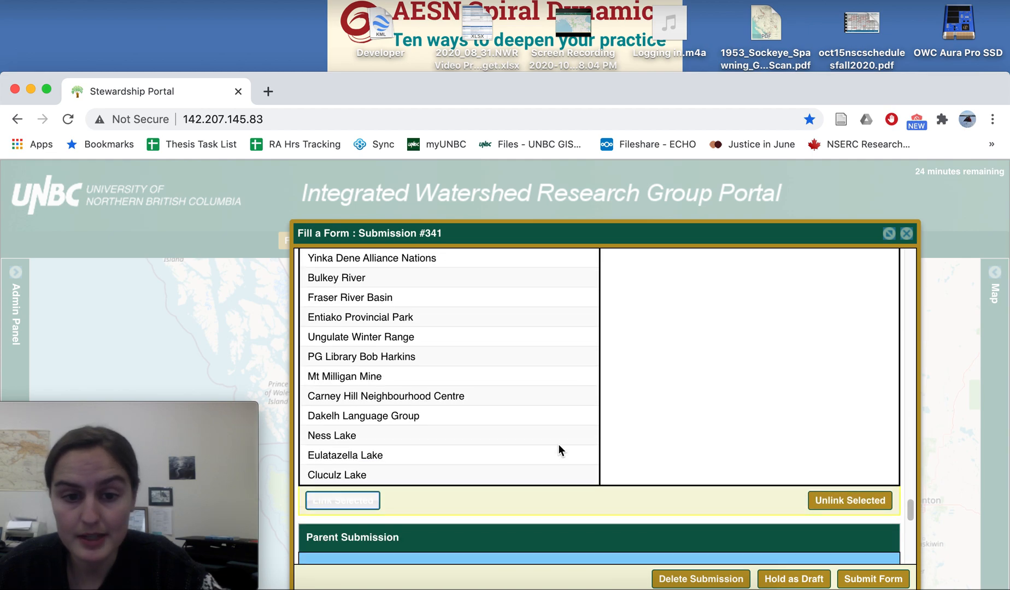
pyautogui.scroll(-6, 559, 445)
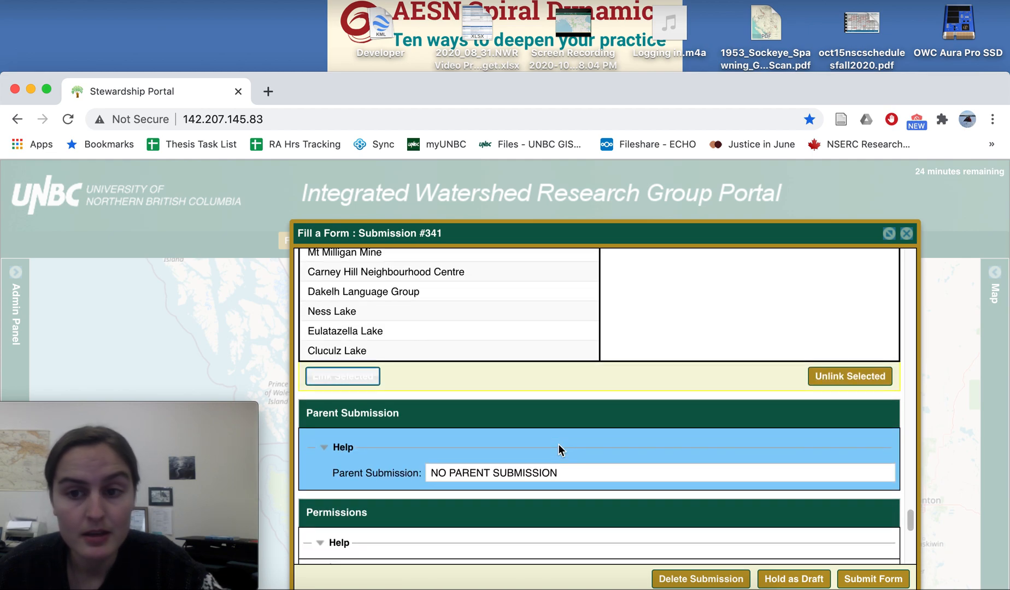
pyautogui.scroll(-3, 559, 444)
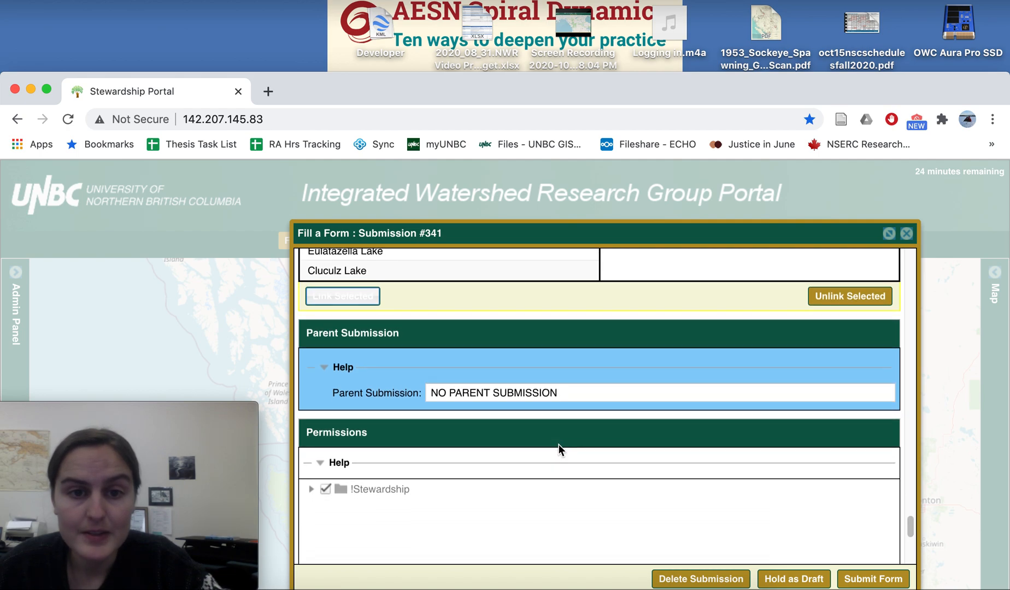
pyautogui.scroll(1, 558, 444)
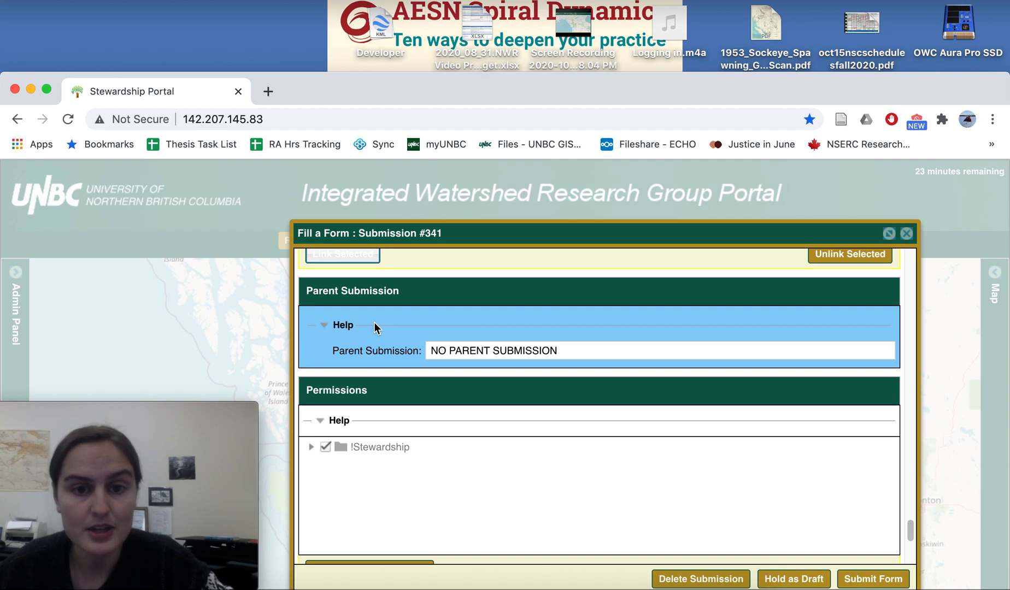
pyautogui.scroll(-2, 420, 437)
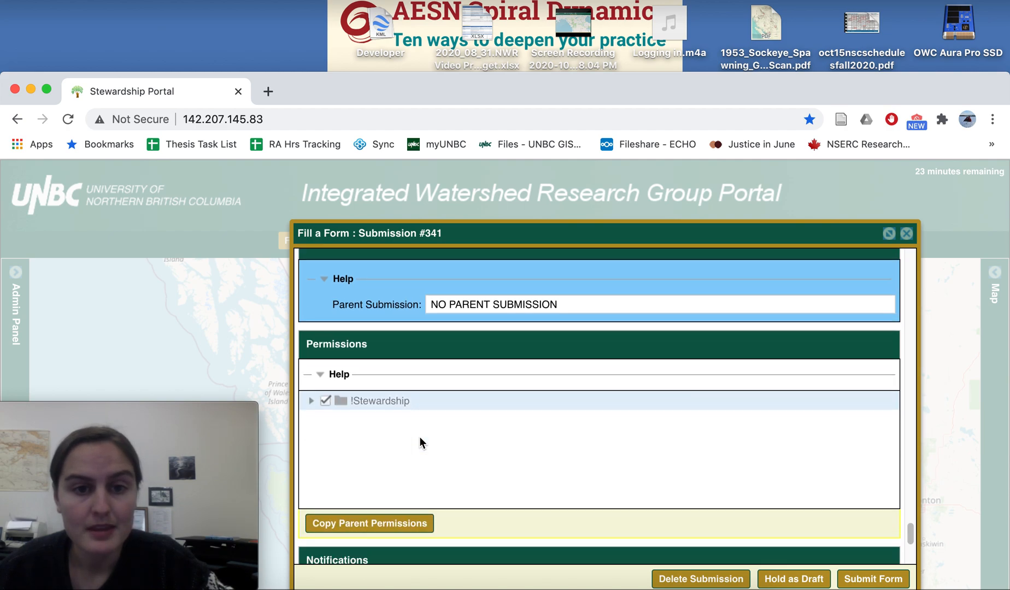
pyautogui.scroll(-2, 419, 436)
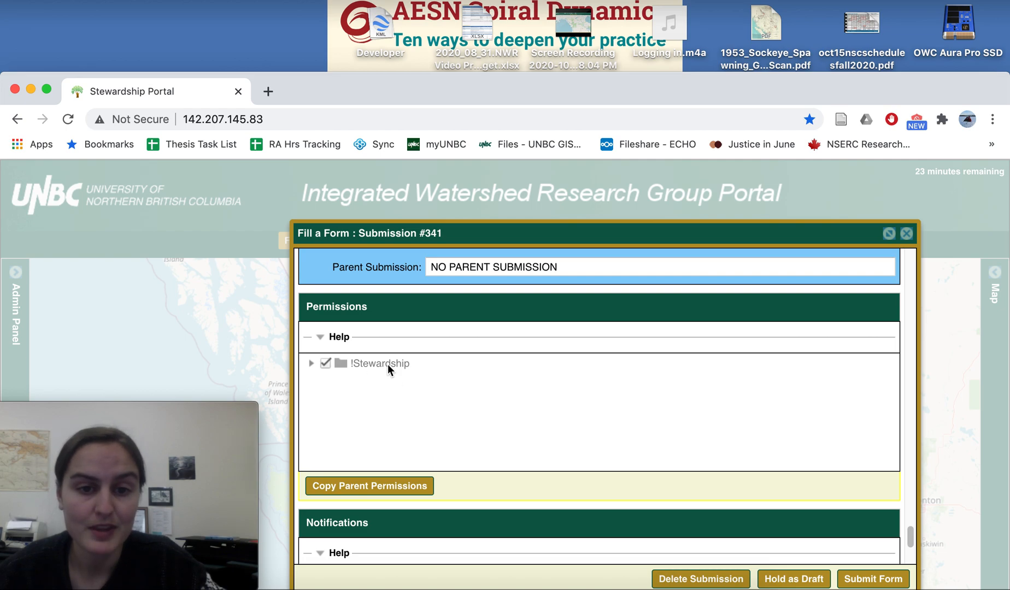
pyautogui.scroll(-1, 374, 396)
pyautogui.scroll(-1, 375, 405)
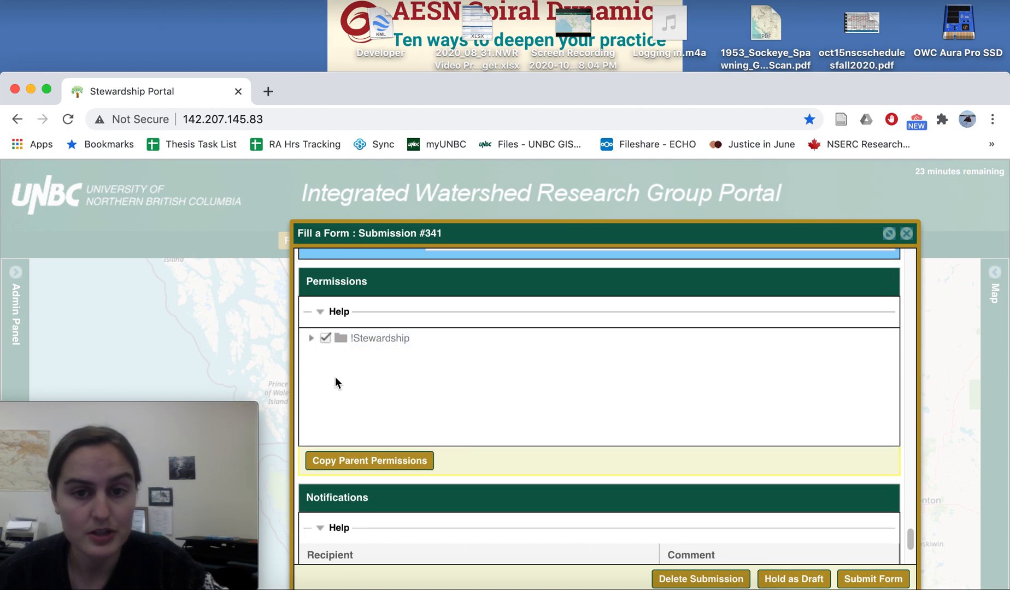
# Step: Add the additional recipient's e-mail address to the submission's Notifications section
pyautogui.scroll(-2, 356, 414)
pyautogui.scroll(-8, 356, 414)
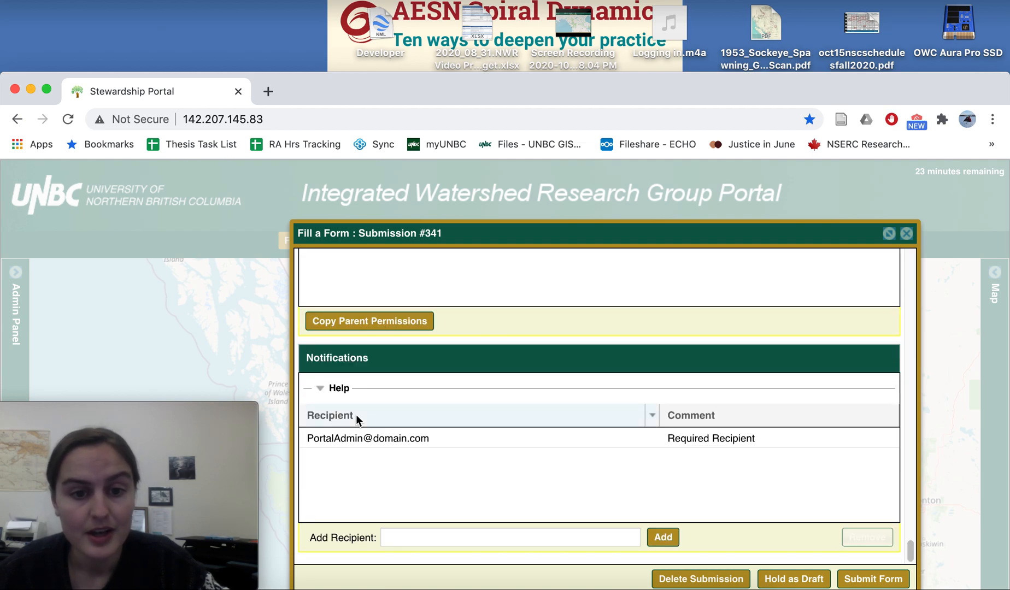
pyautogui.click(394, 537)
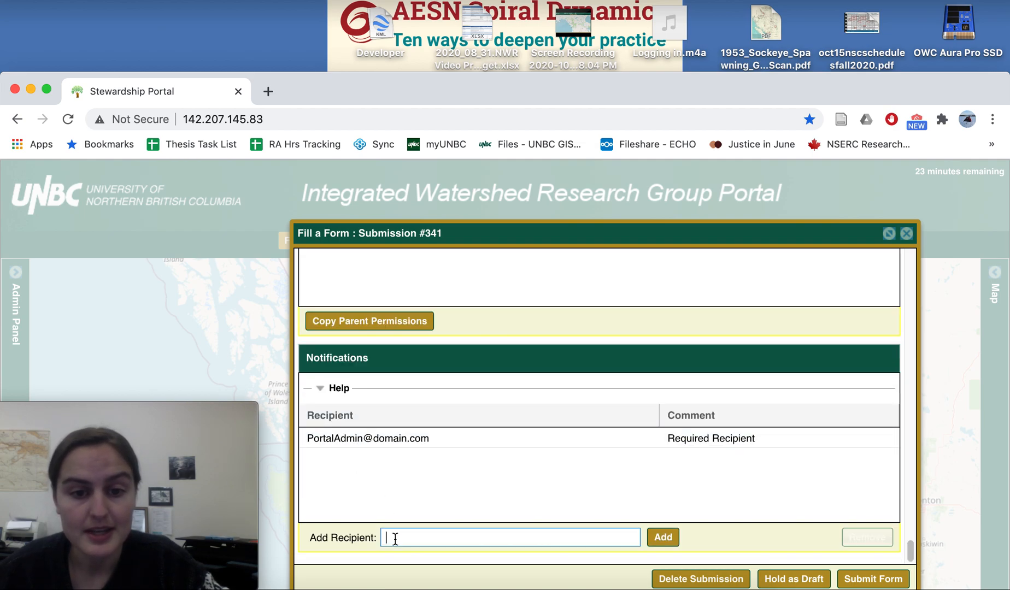
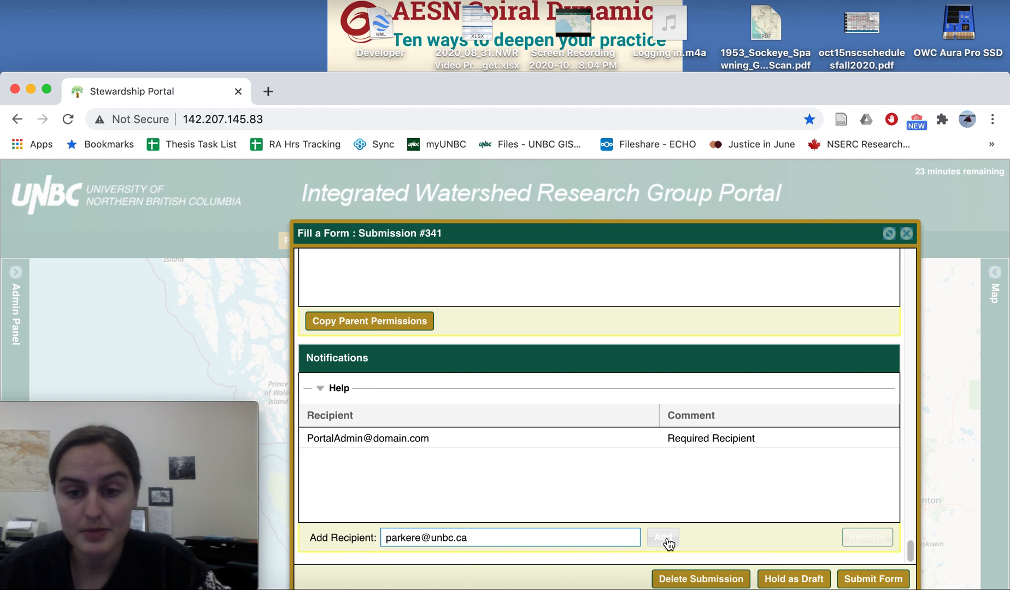
pyautogui.click(664, 537)
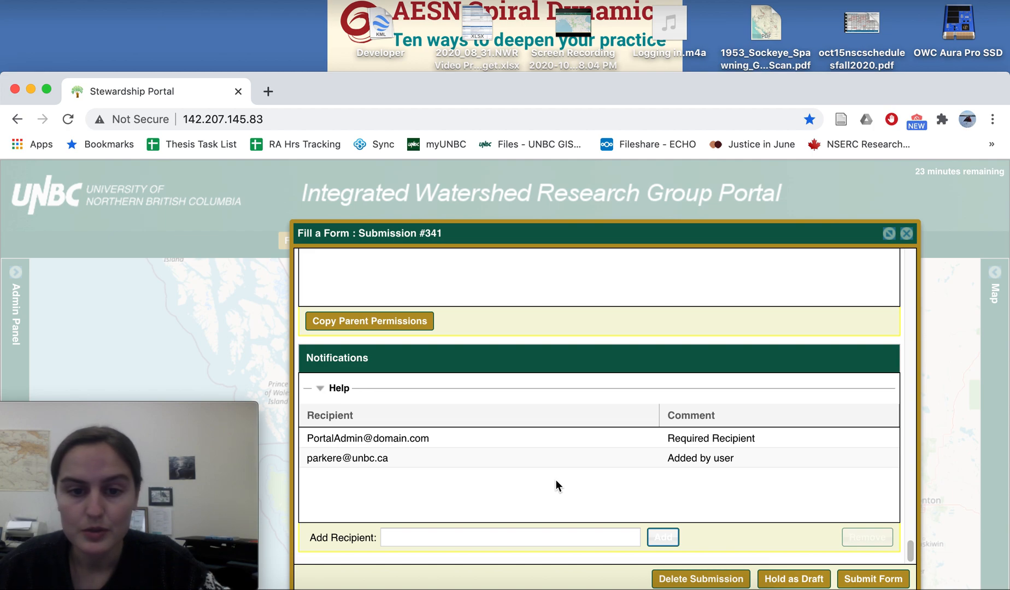
# Step: Save the changes and hold the submission as a draft
pyautogui.click(782, 581)
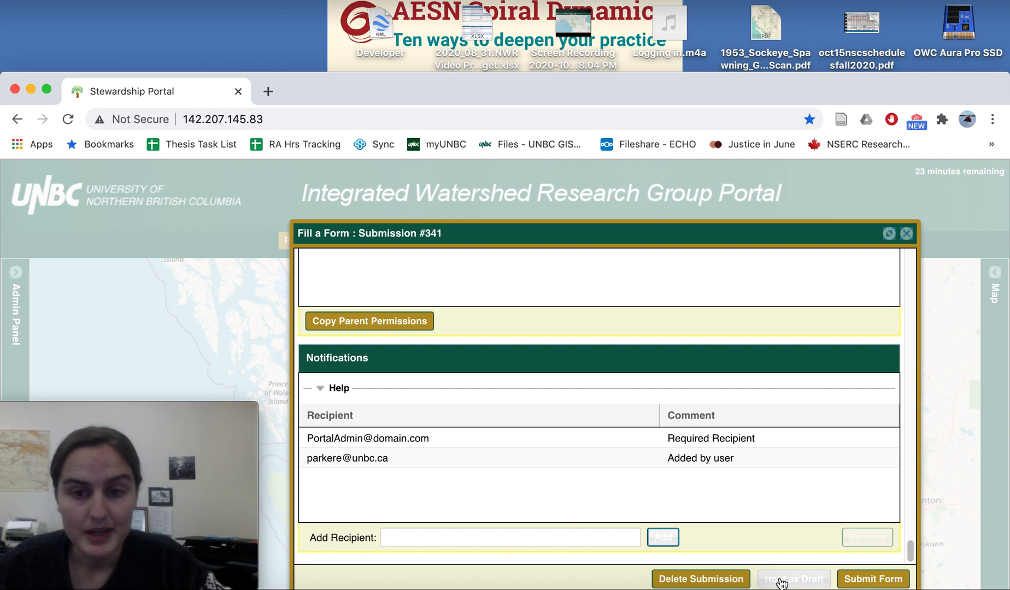
pyautogui.click(782, 581)
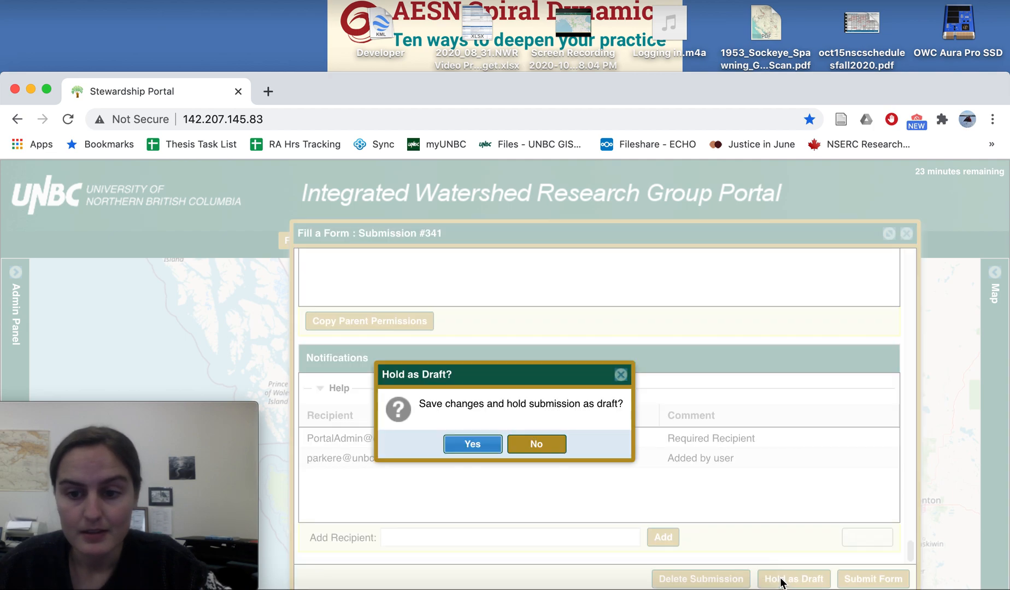
pyautogui.click(475, 446)
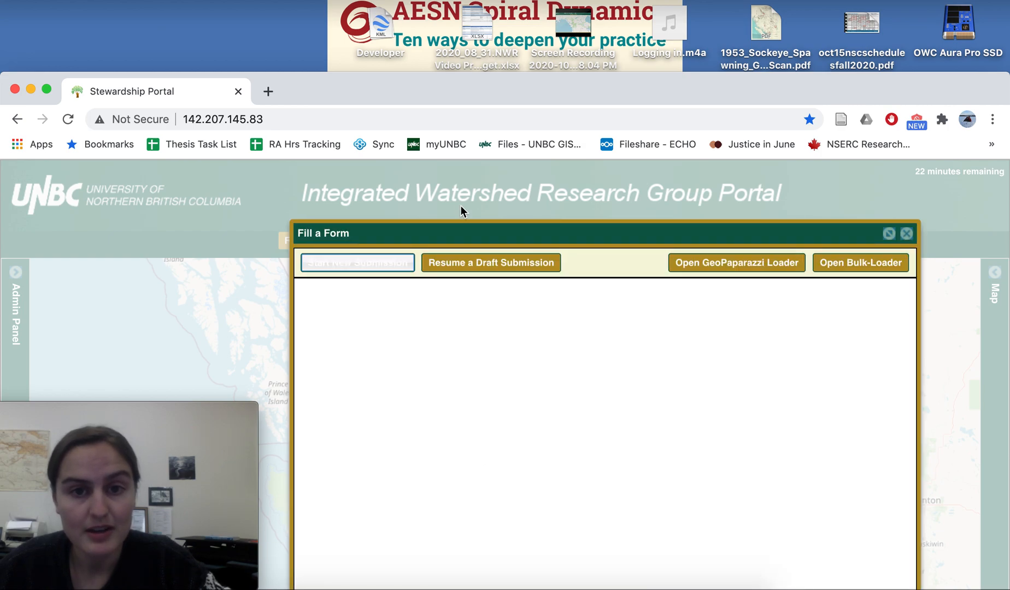
# Step: Resume the draft General_Use submission with ID 341 from the list of draft submissions
pyautogui.moveTo(465, 236); pyautogui.dragTo(467, 209)
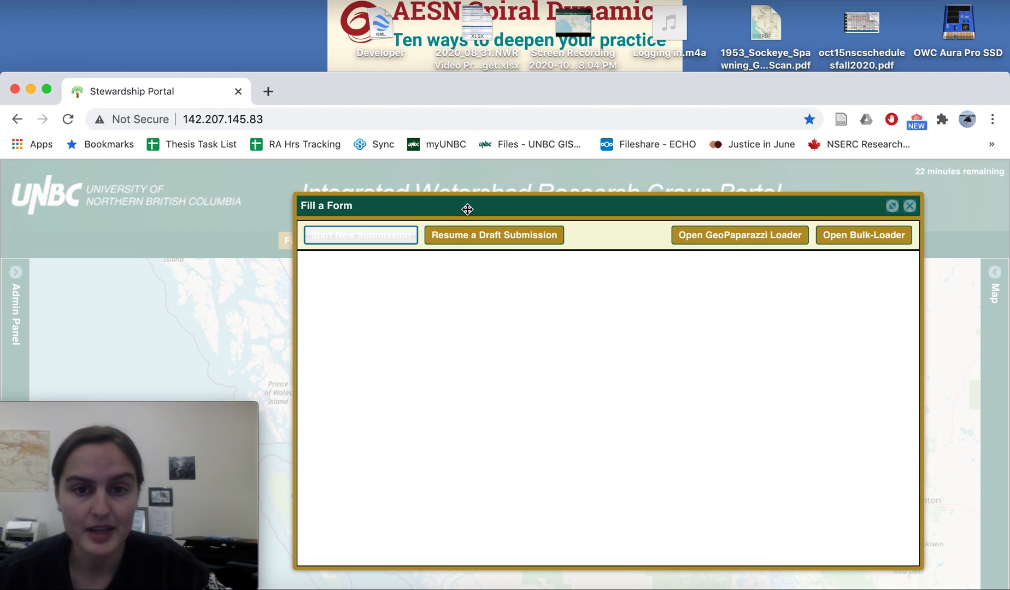
pyautogui.click(479, 239)
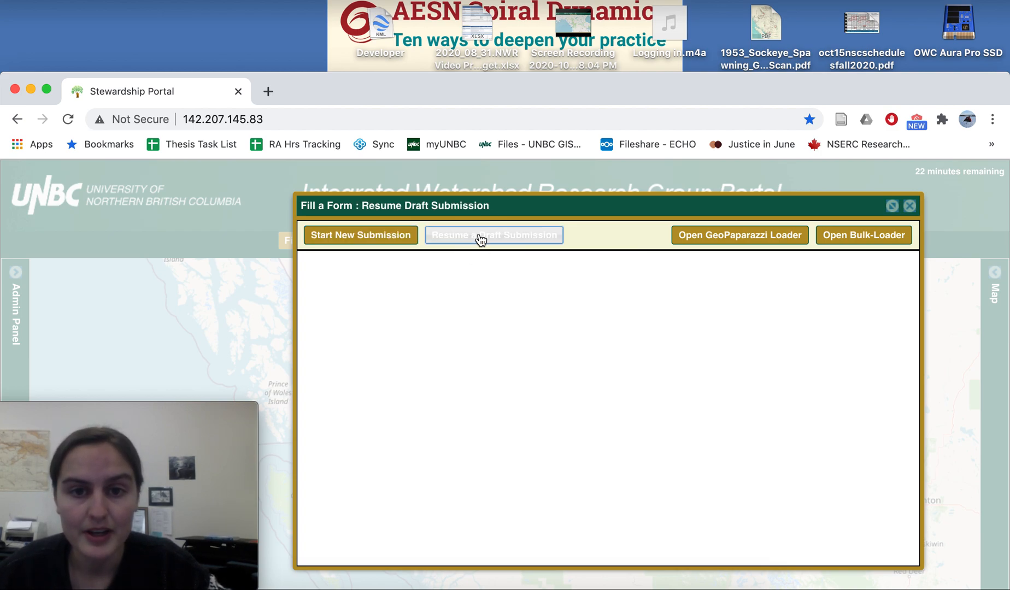
pyautogui.moveTo(910, 323); pyautogui.dragTo(912, 410)
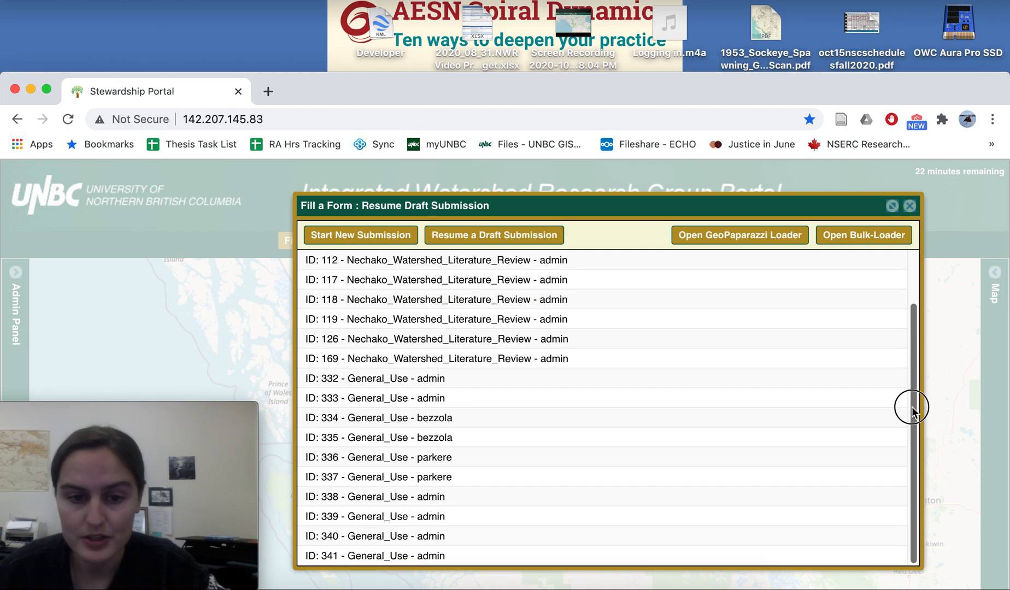
pyautogui.click(371, 555)
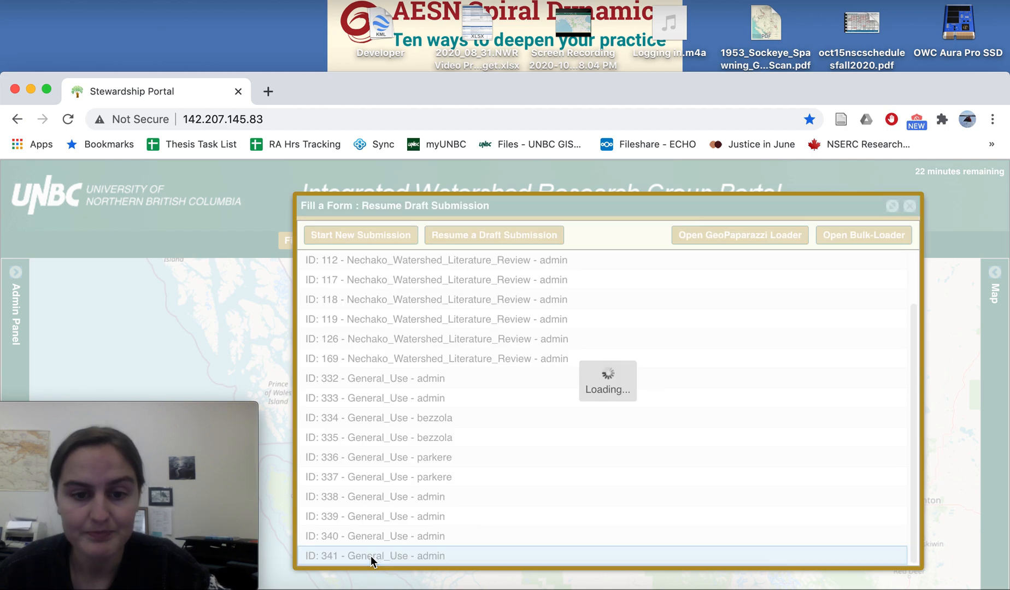